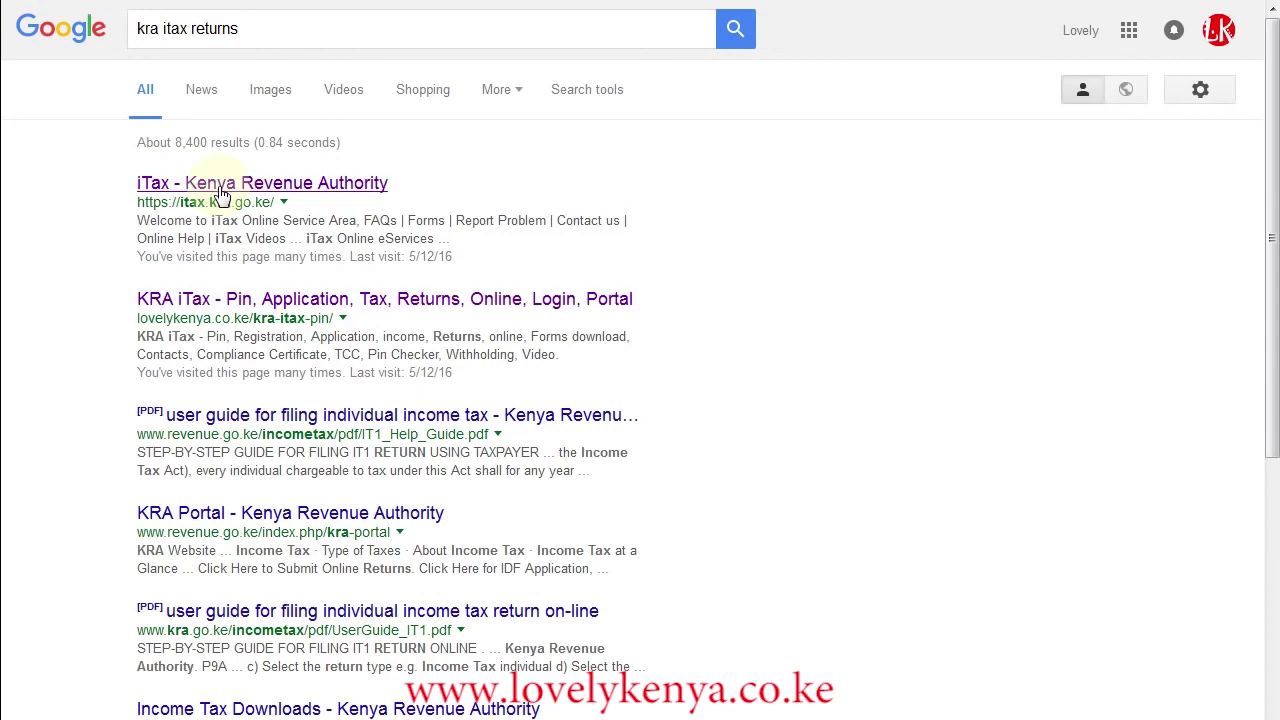
- Open the KRA iTax site and enter the taxpayer PIN to continue
click(222, 193)
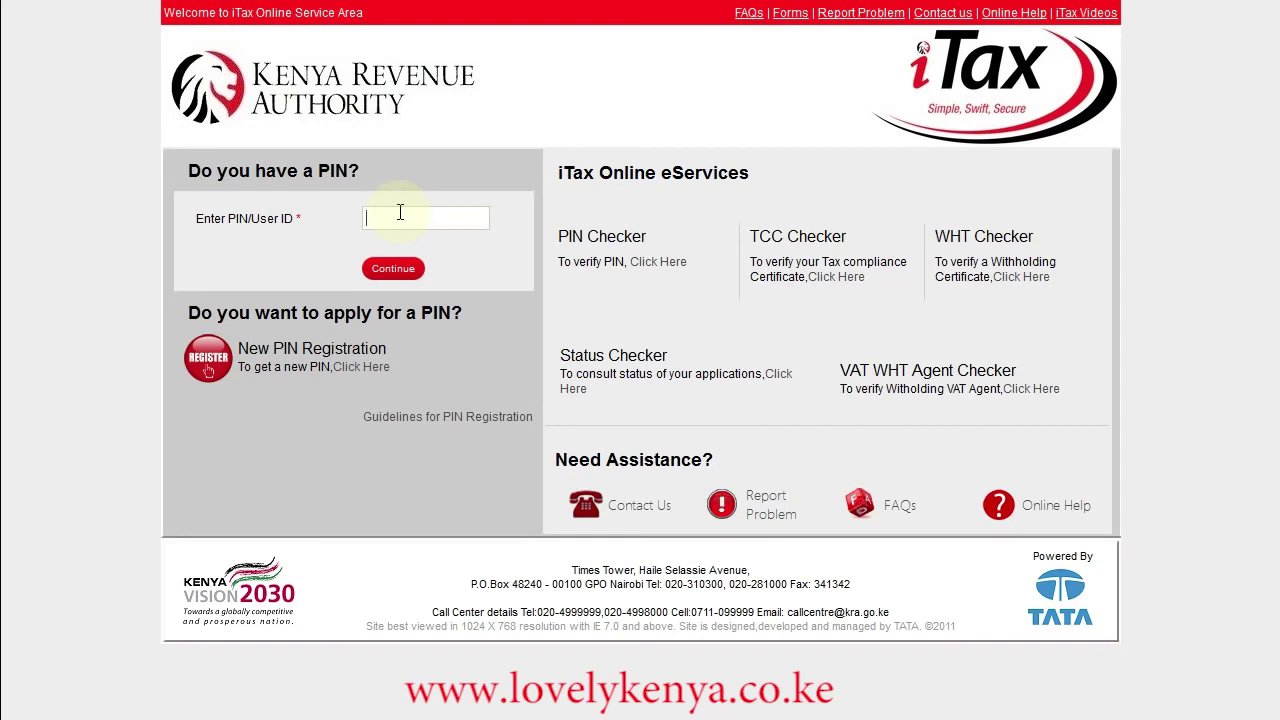
click(393, 270)
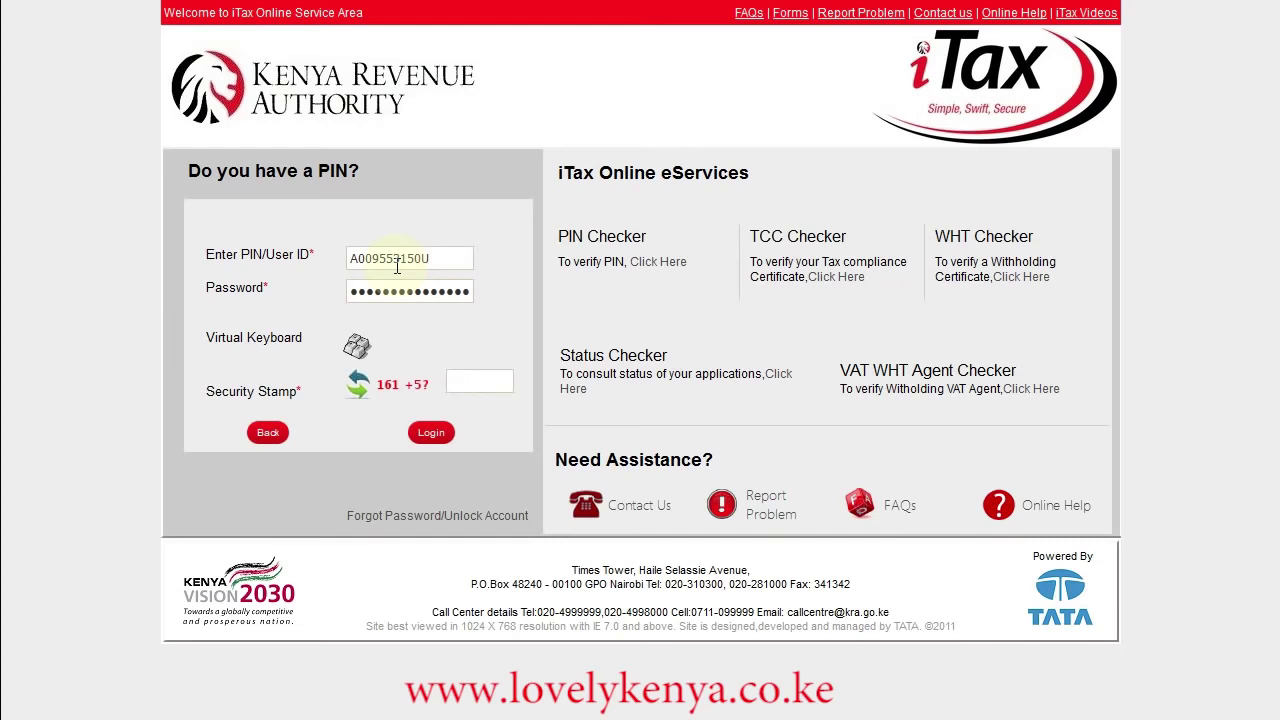
- Re-enter the account password, answer the security stamp with 166, and log in
click(418, 290)
drag(418, 290, 480, 290)
key(BackSpace)
key(Delete)
key(Delete)
key(Delete)
key(Delete)
key(Delete)
key(Delete)
key(Delete)
key(Delete)
key(Delete)
key(Delete)
key(Delete)
key(Delete)
key(Delete)
key(Delete)
text(••••••••)
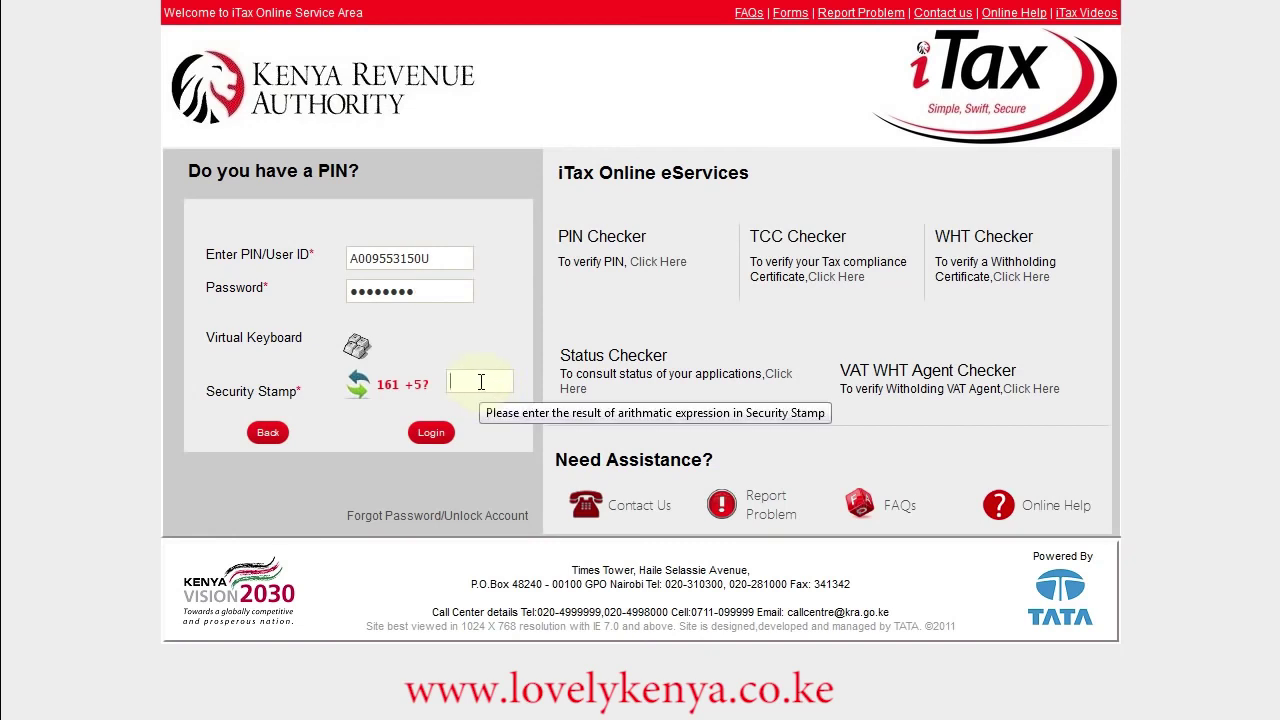
click(480, 381)
text(166)
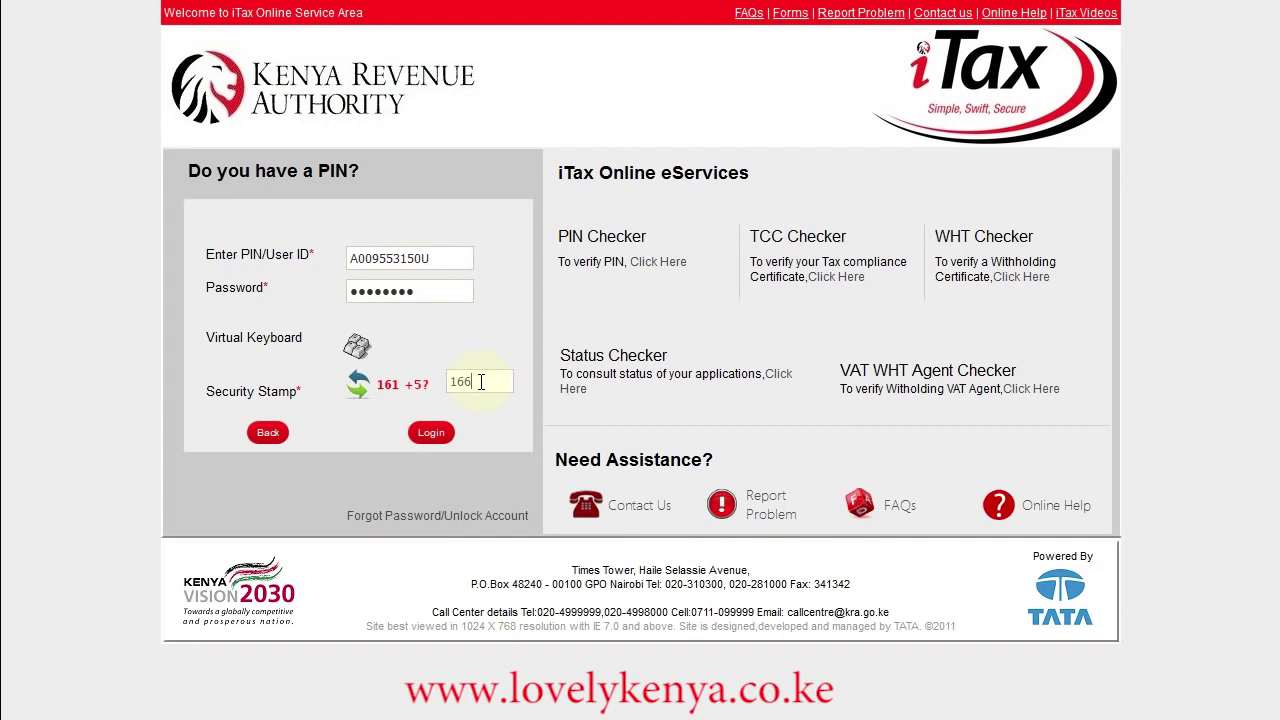
click(431, 435)
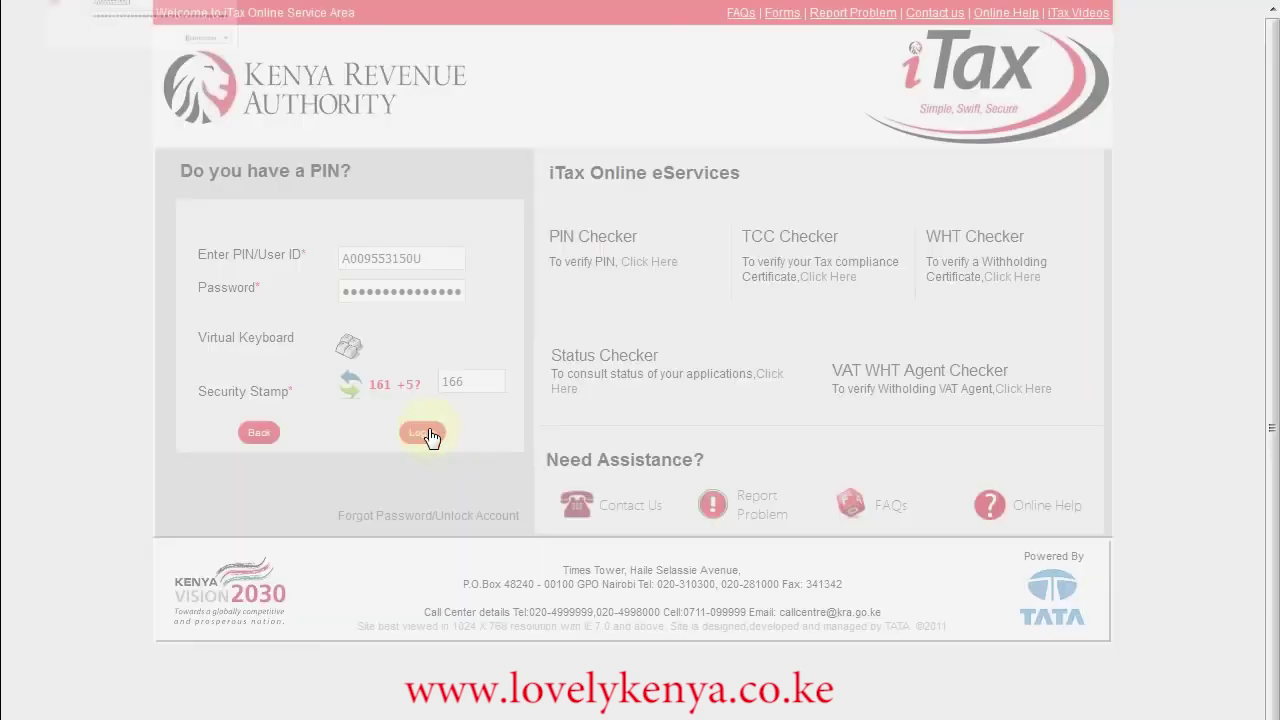
- Dismiss the save-login prompt and start an e-Return for Income Tax - Resident Individual
click(387, 1)
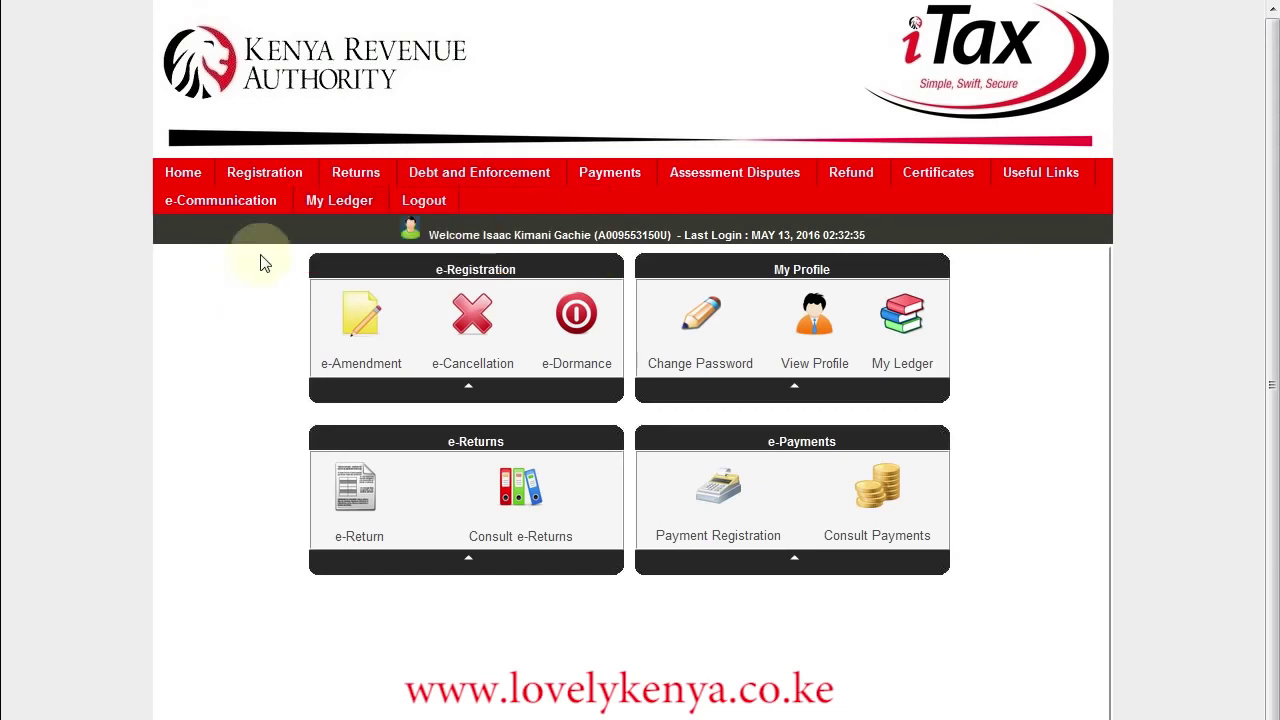
mouse_move(355, 180)
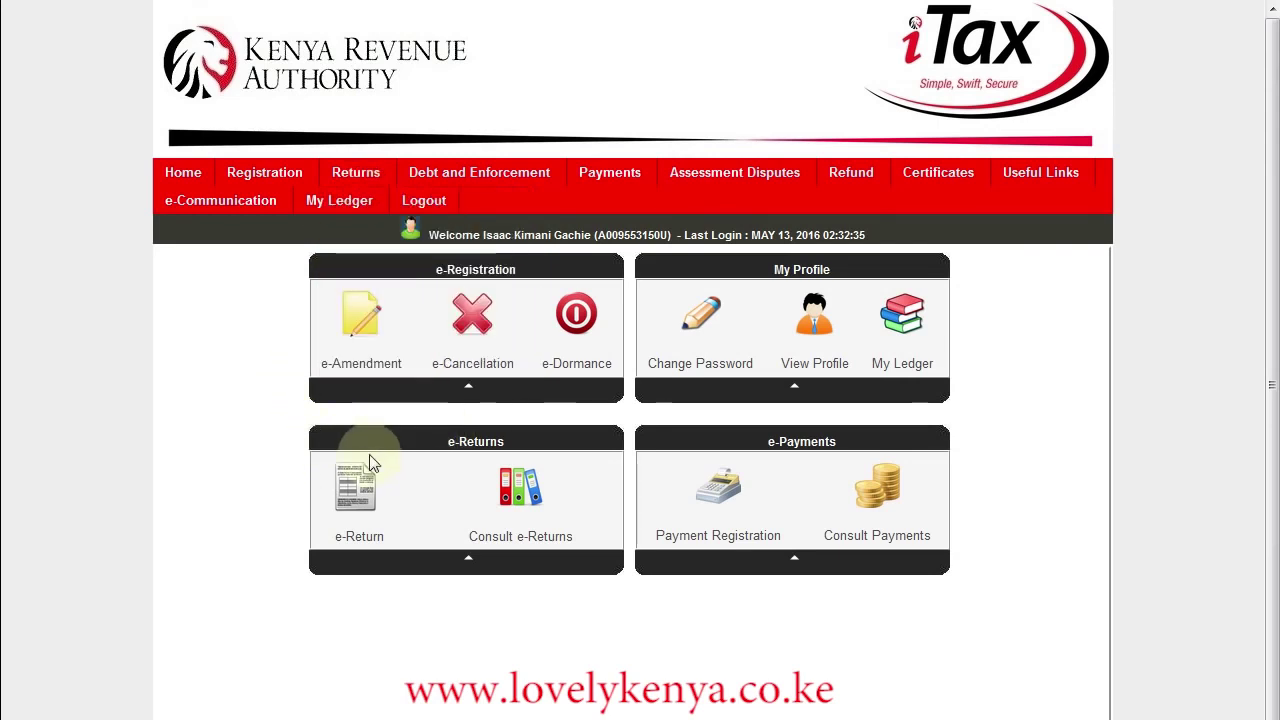
click(357, 503)
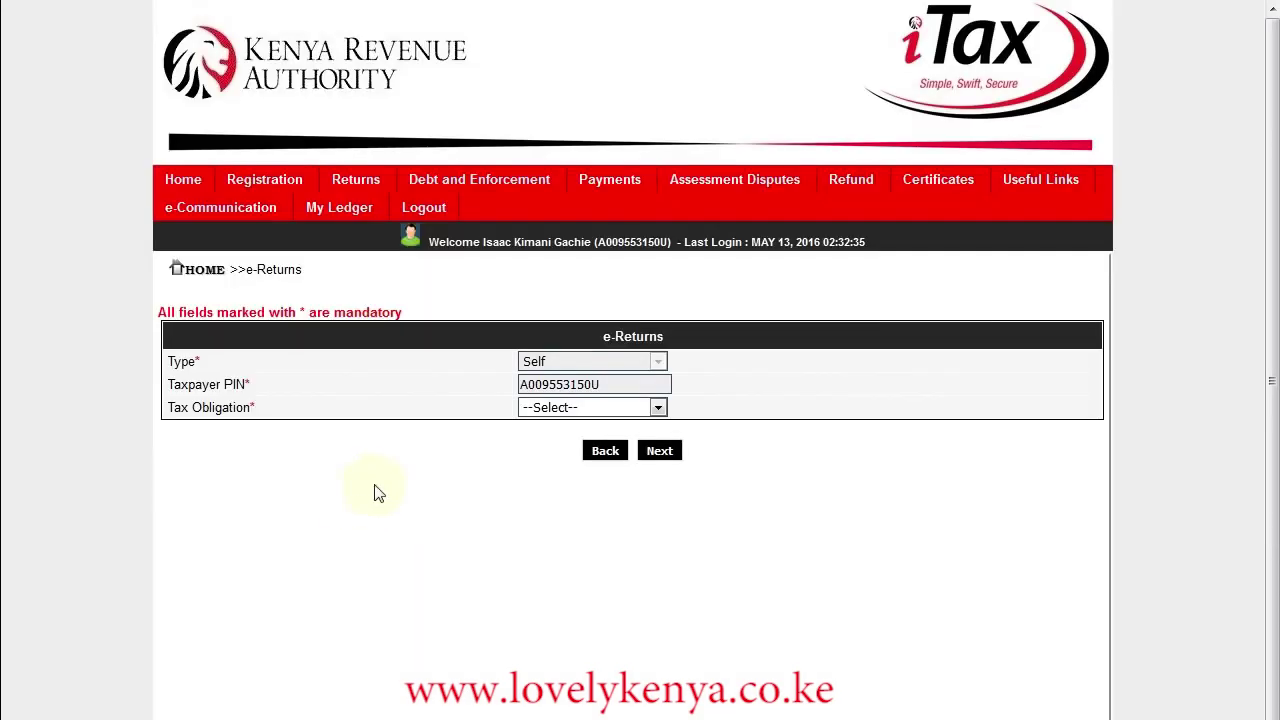
click(658, 408)
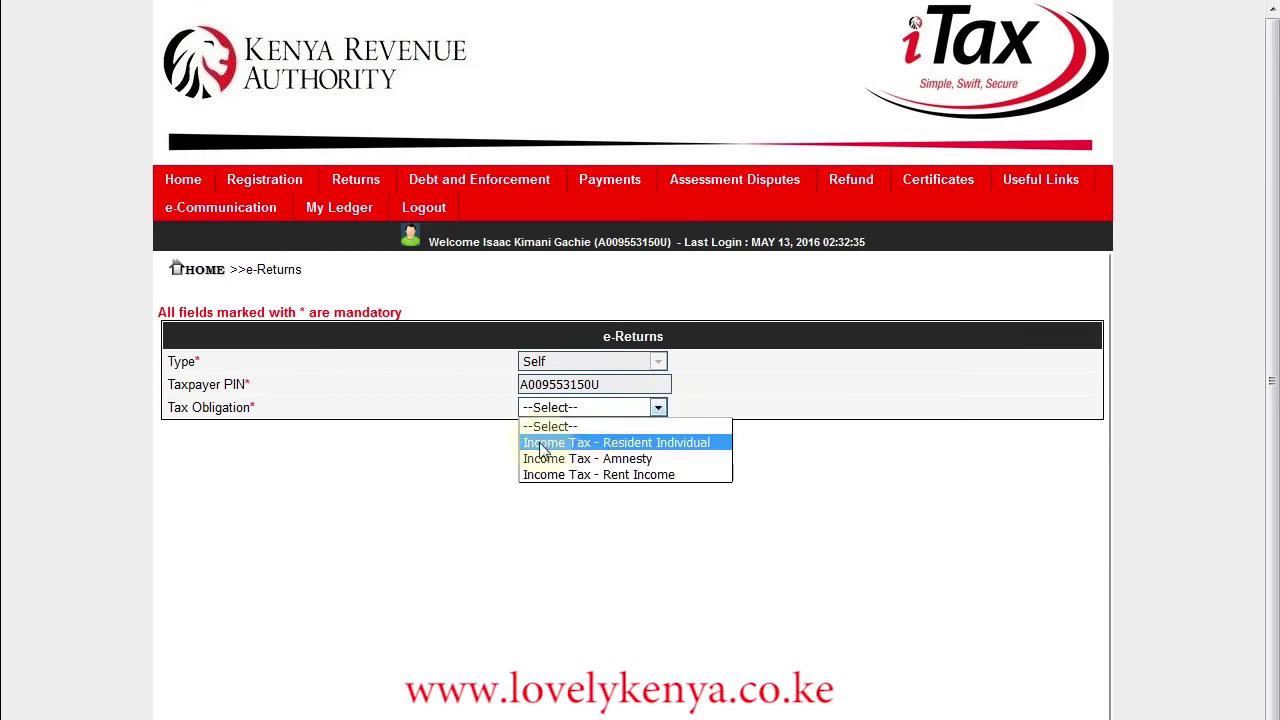
click(690, 453)
click(659, 452)
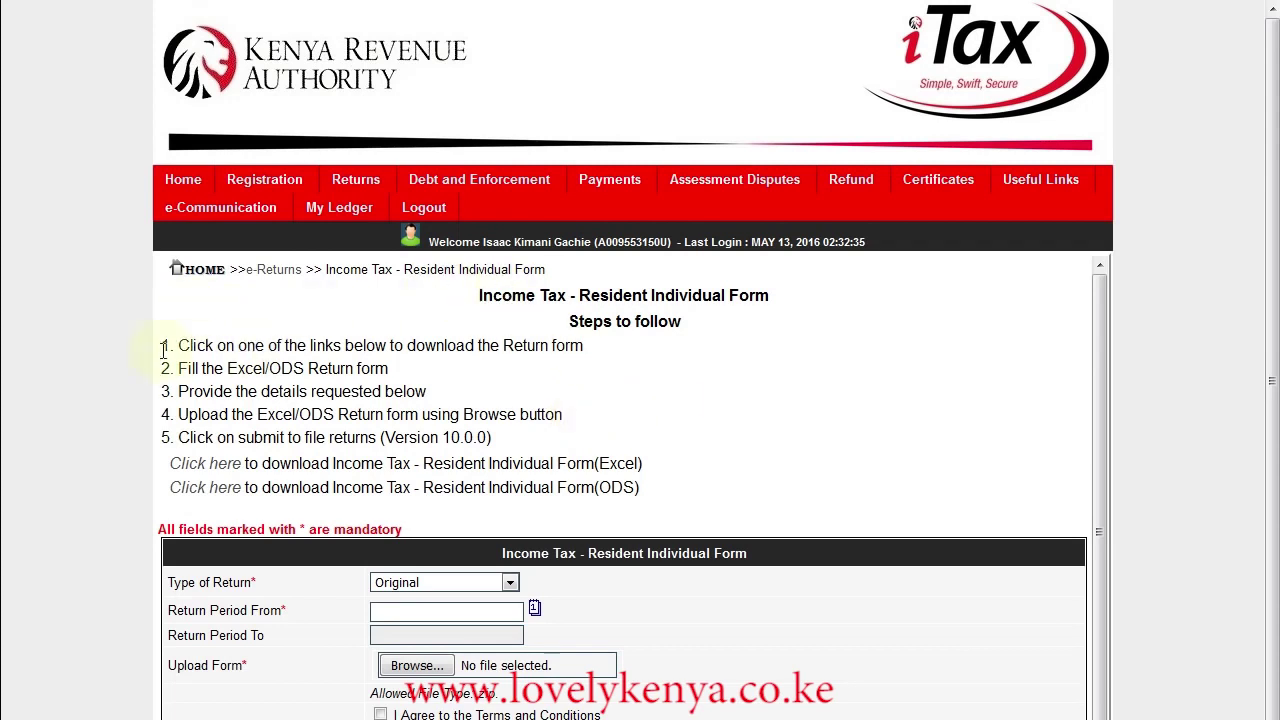
- Download IT1_Individual_Resident_Return_XLS.zip from the Excel form link and open it with Winzipper
drag(161, 345, 588, 441)
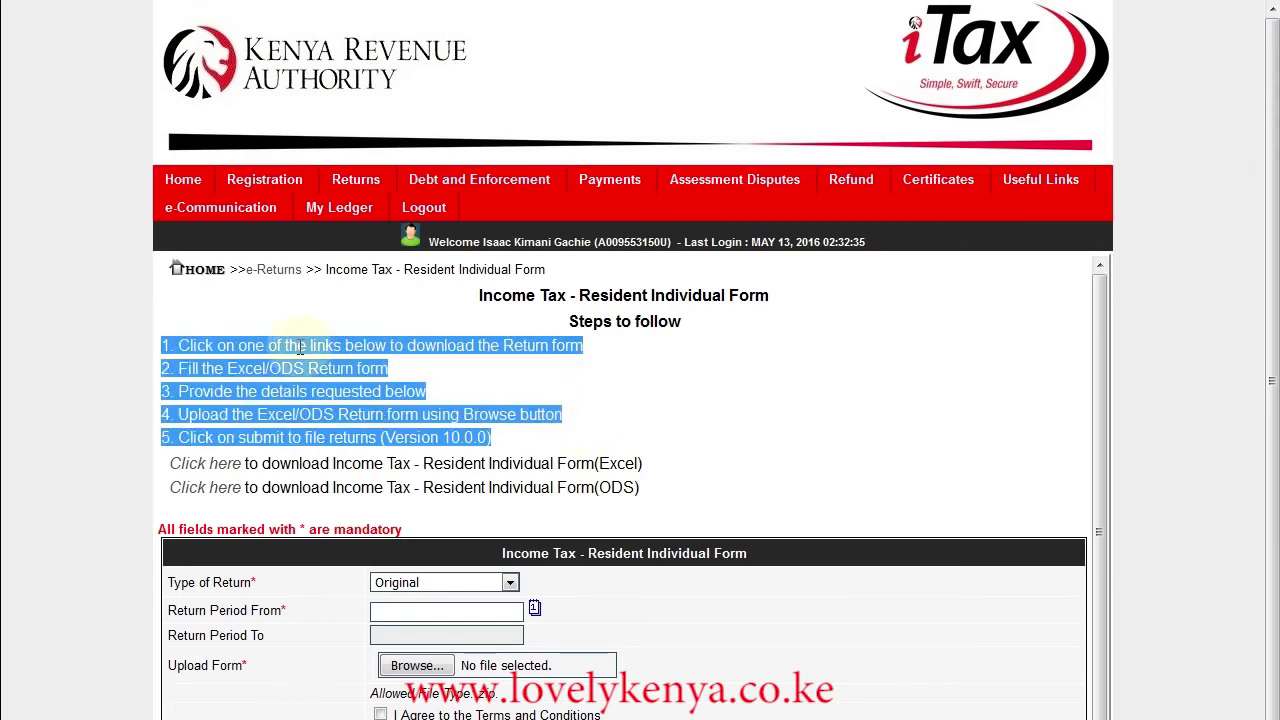
click(245, 346)
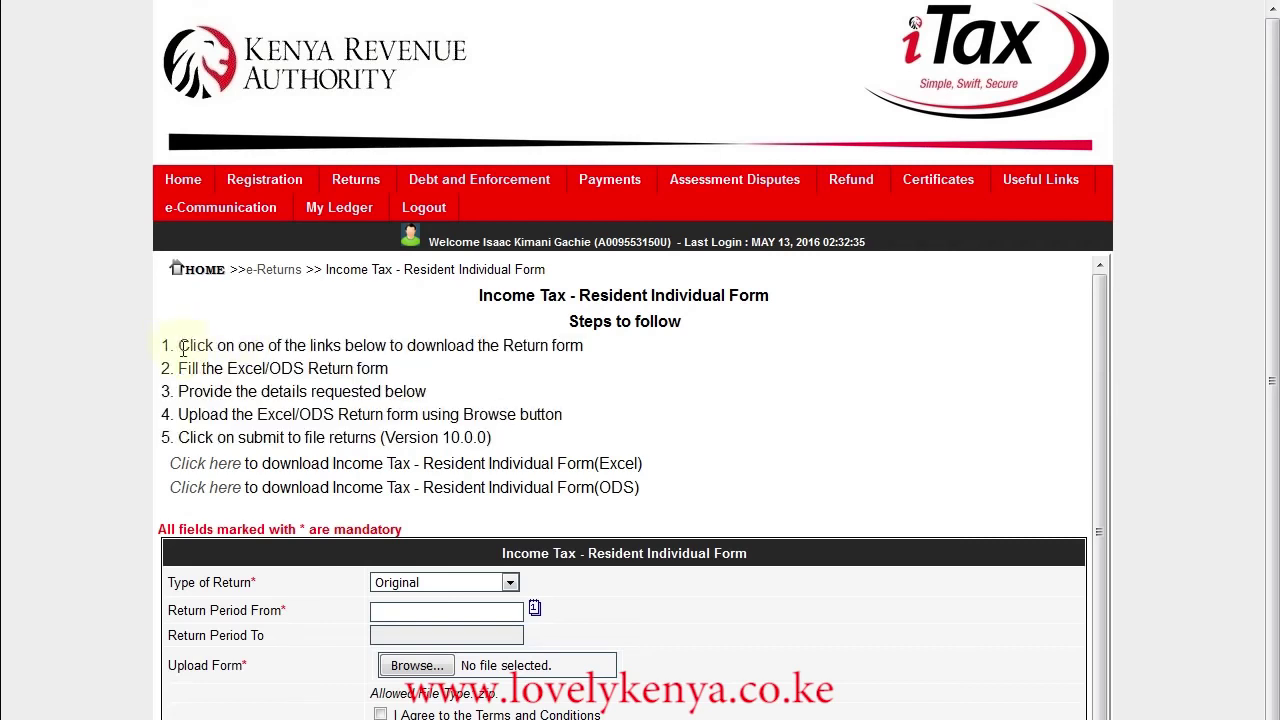
drag(179, 346, 583, 345)
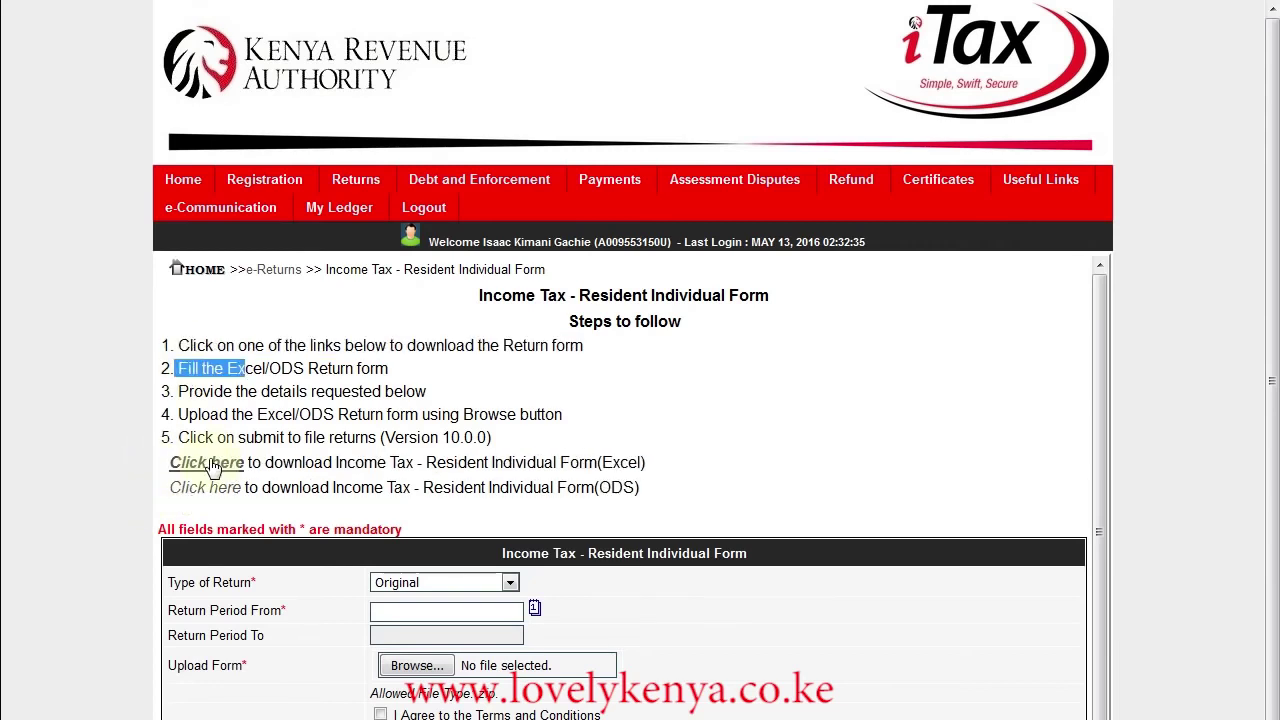
click(212, 465)
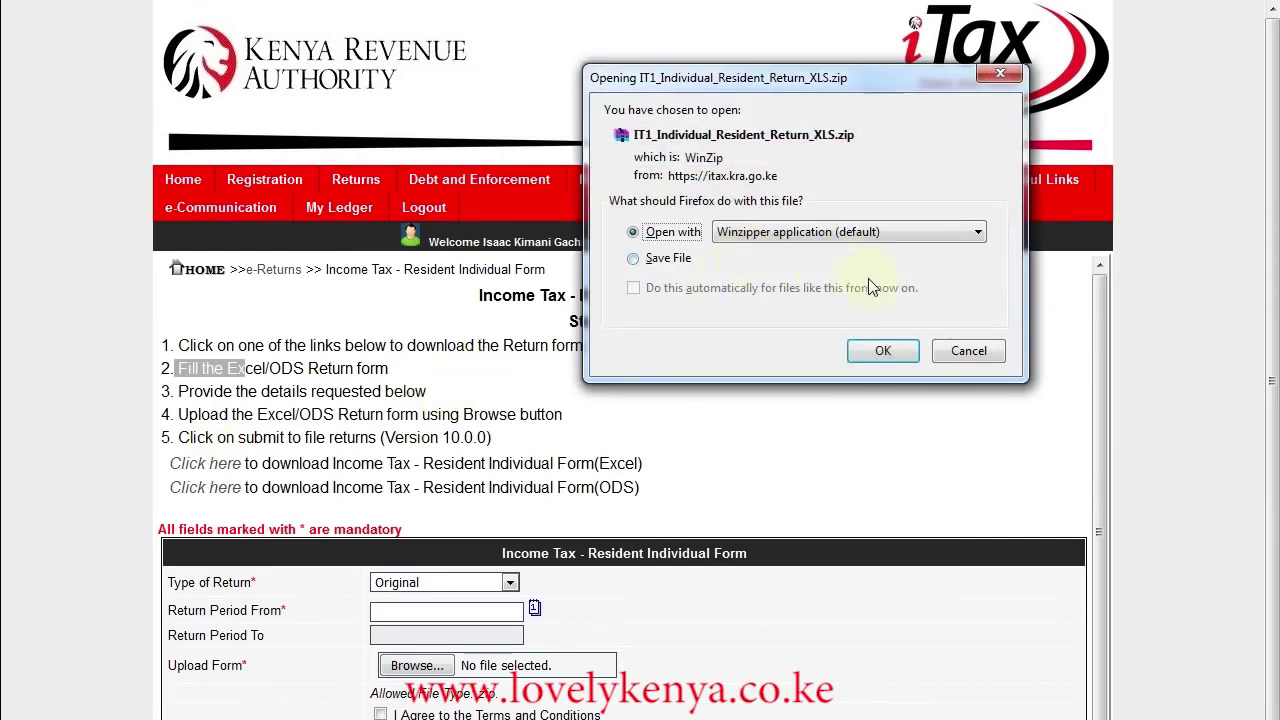
click(885, 352)
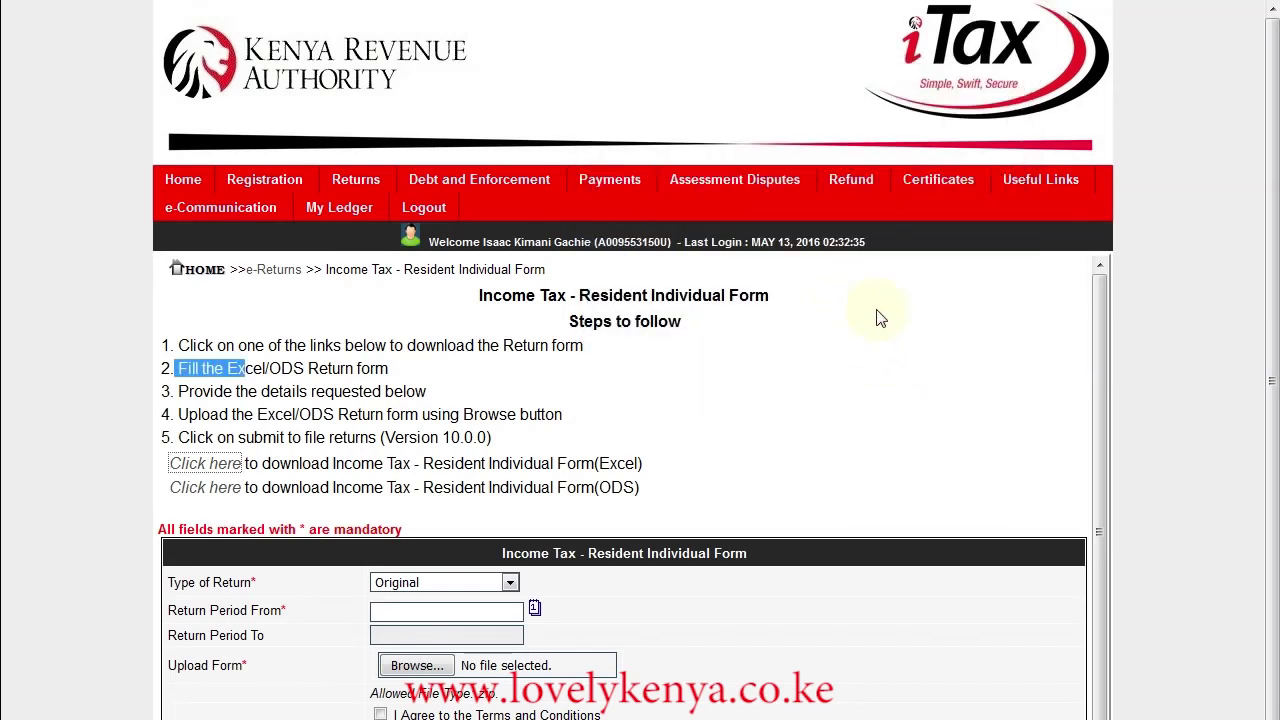
- Extract IT1_Individual_Resident_Return.xls to Temp, replacing the old copy, and open it in Excel
click(375, 280)
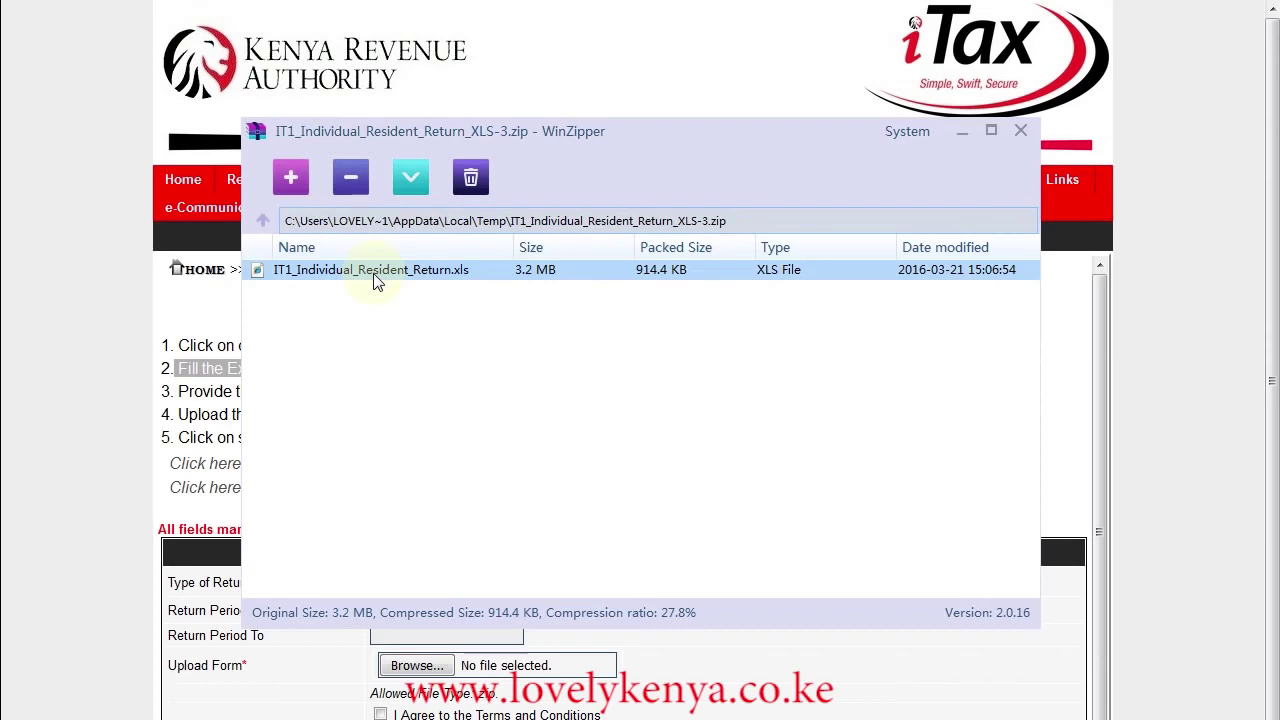
right_click(377, 280)
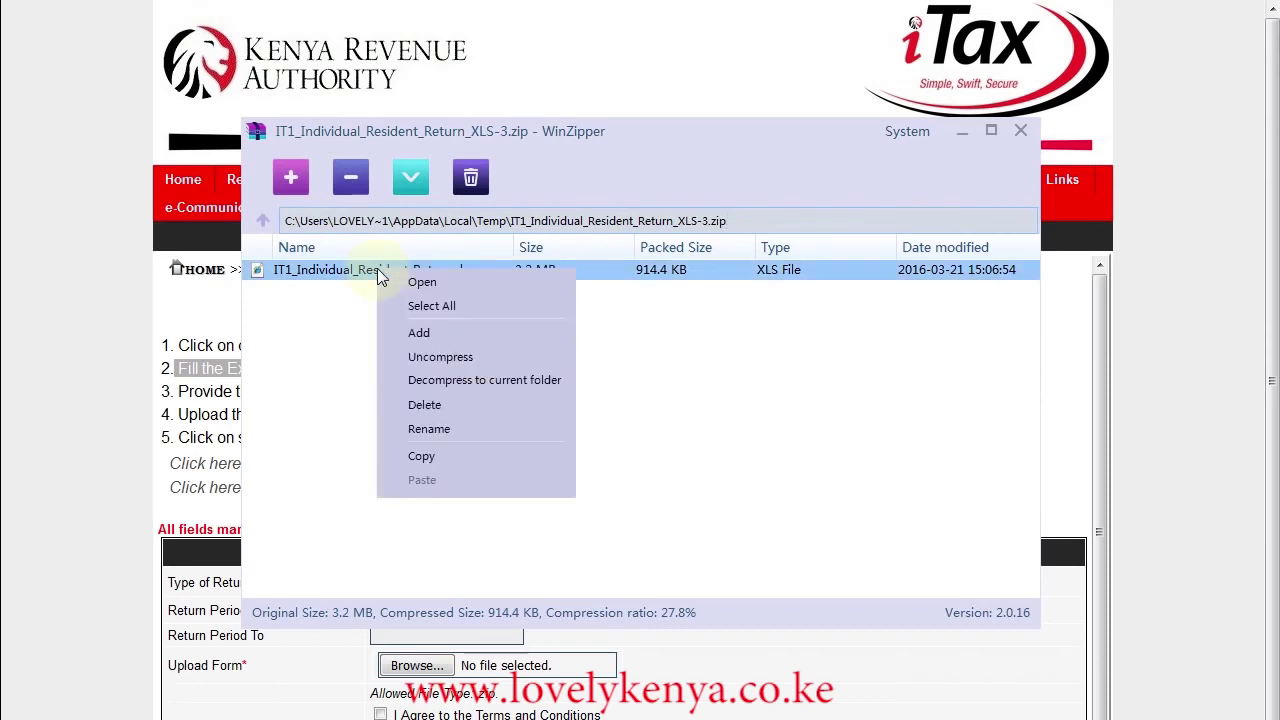
click(446, 360)
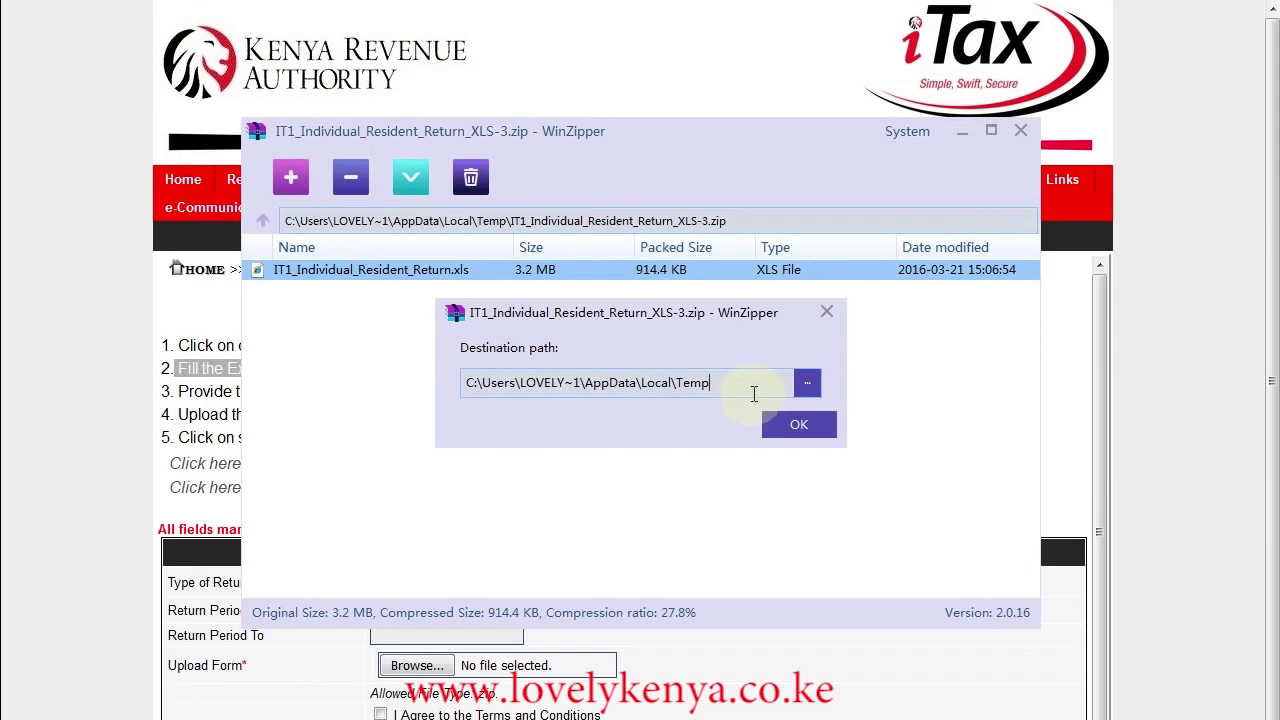
click(797, 412)
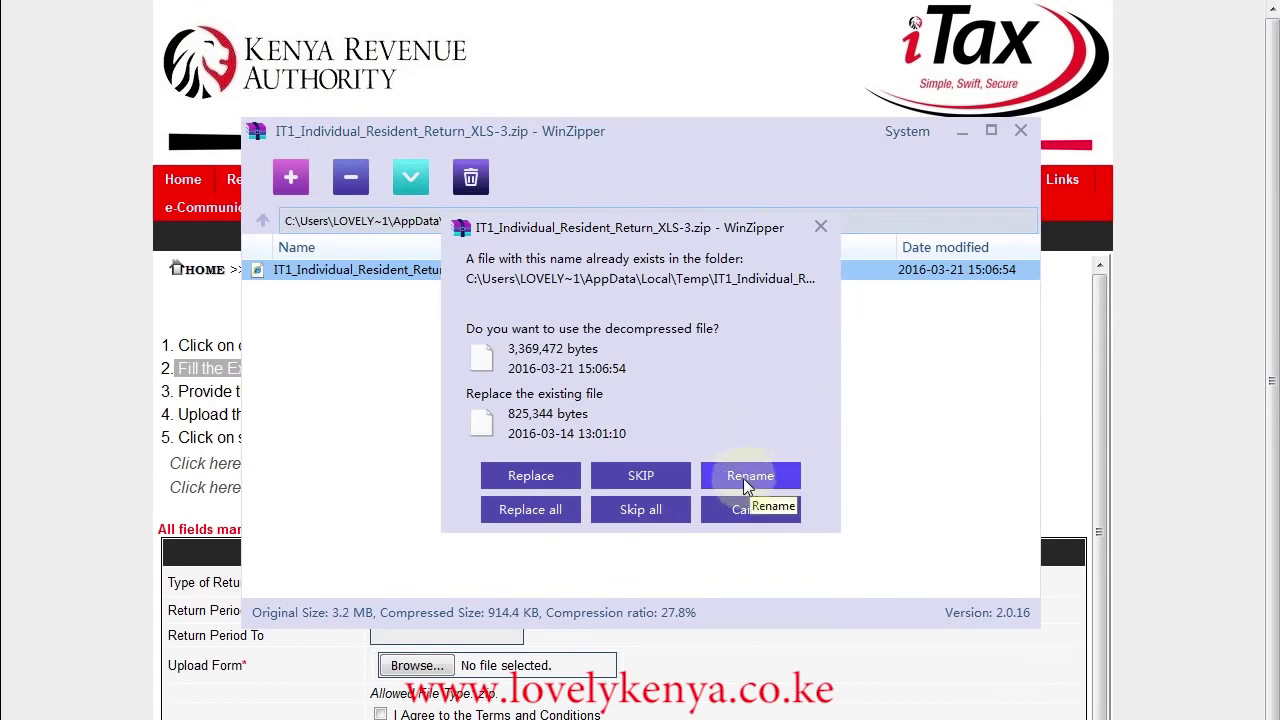
click(545, 470)
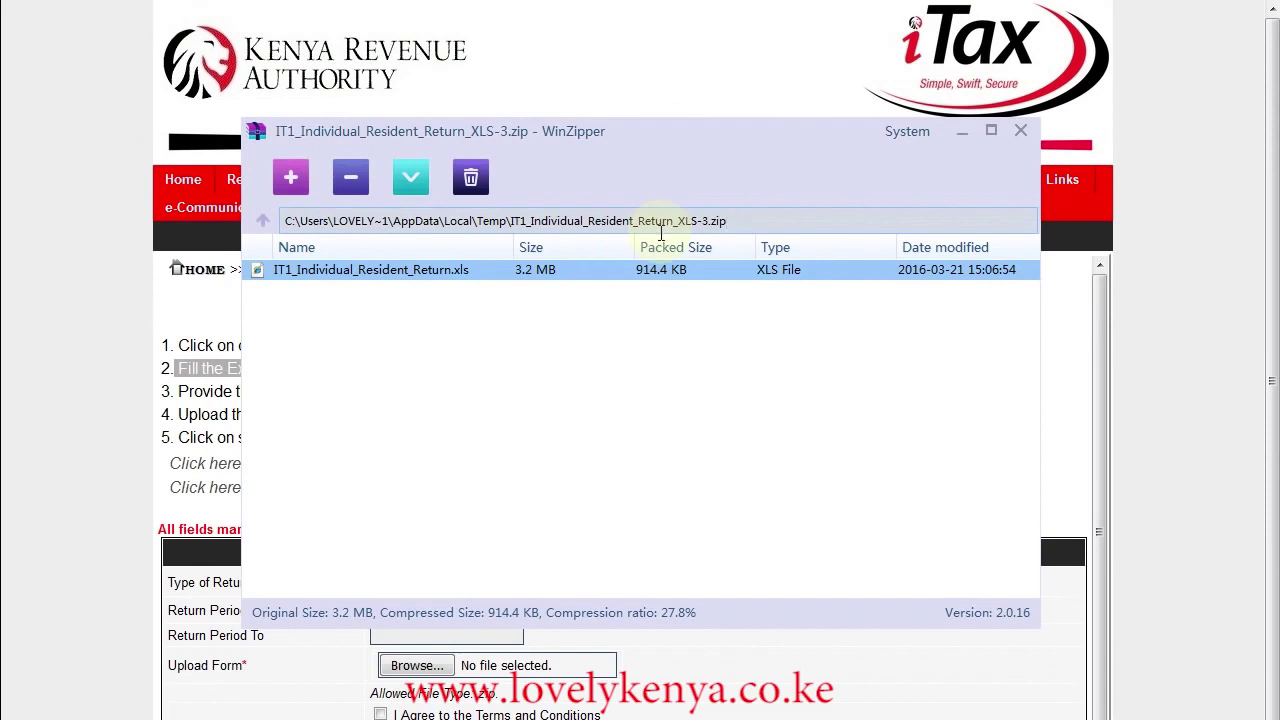
double_click(614, 270)
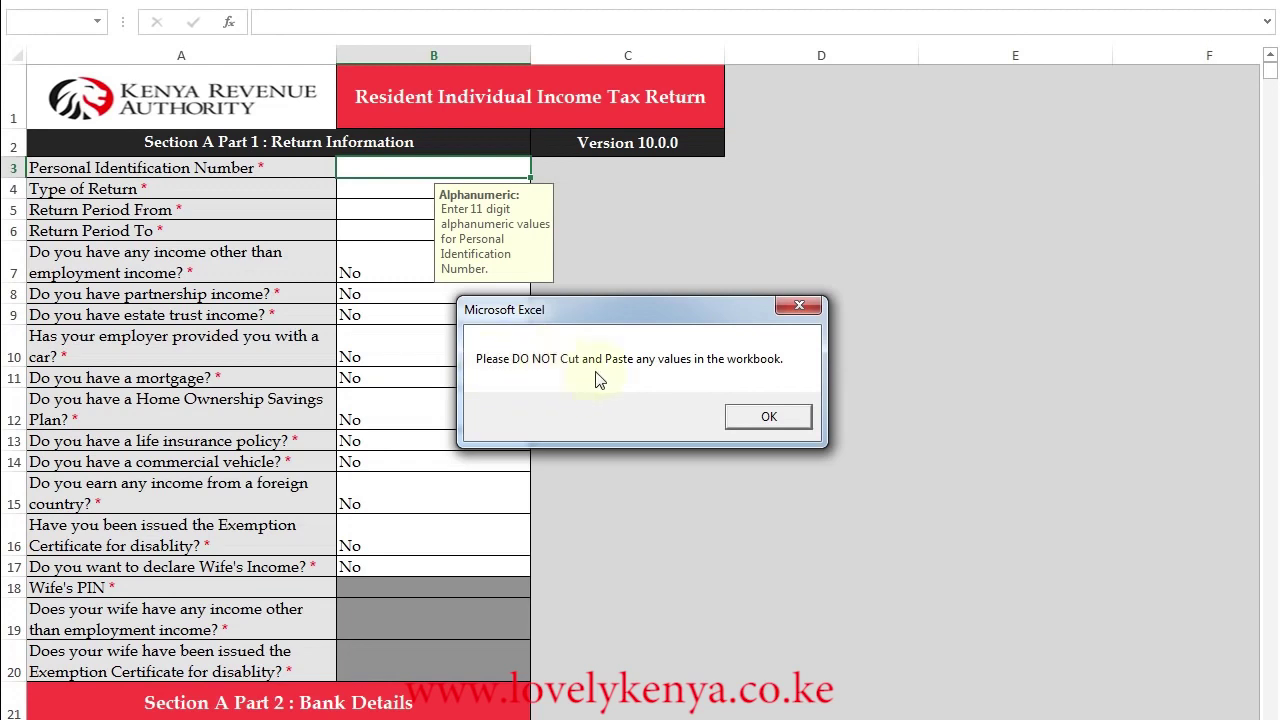
- Dismiss the 'Please DO NOT Cut and Paste' warning
click(765, 419)
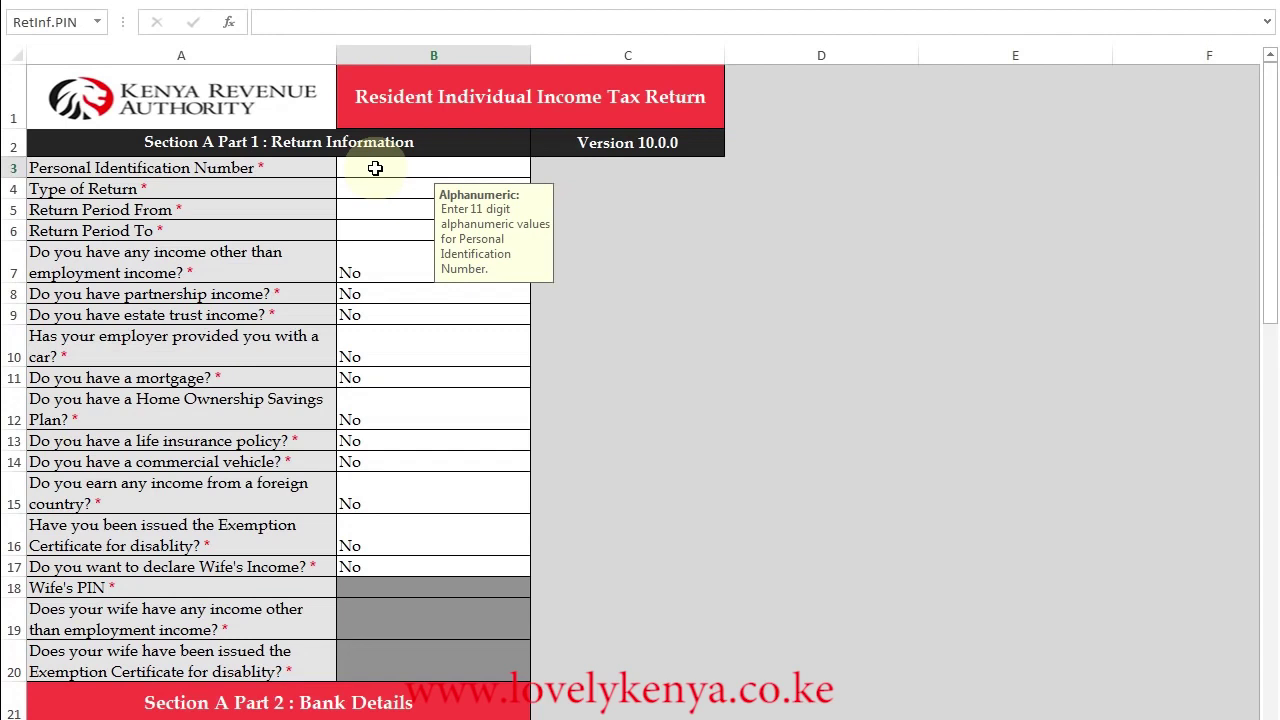
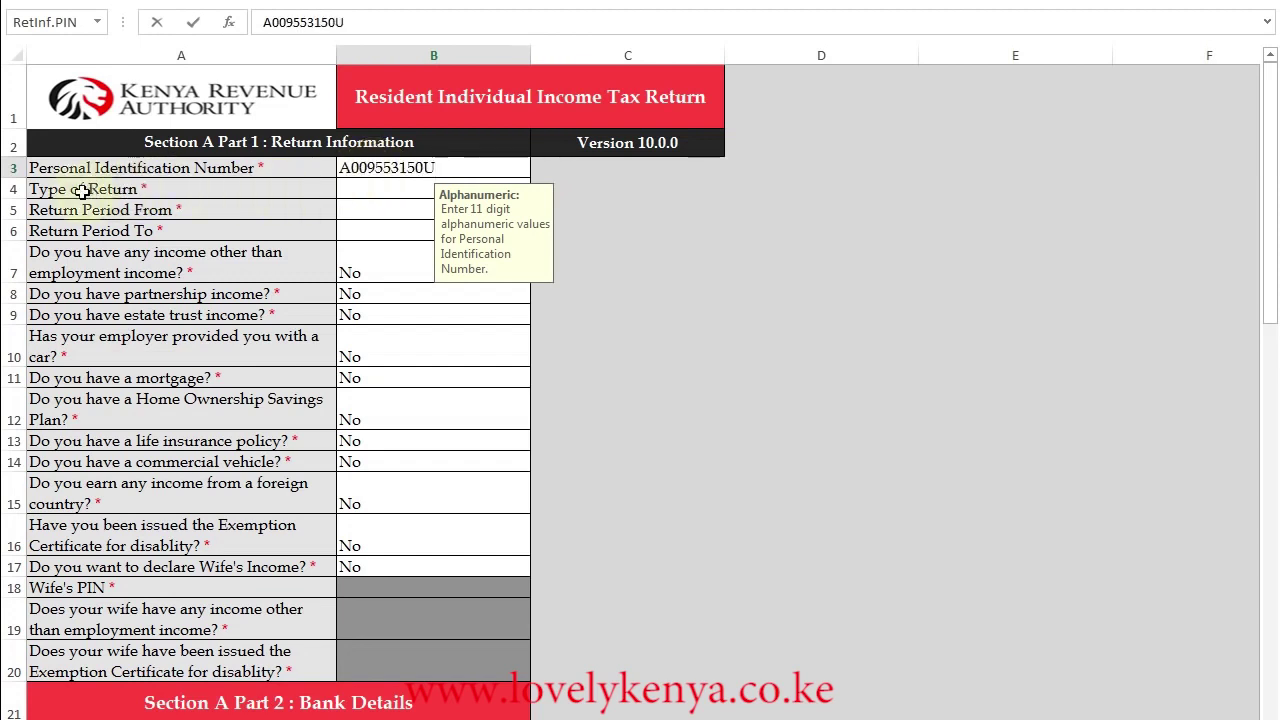
- Enter the taxpayer PIN and set the return type to Original
click(376, 191)
click(539, 189)
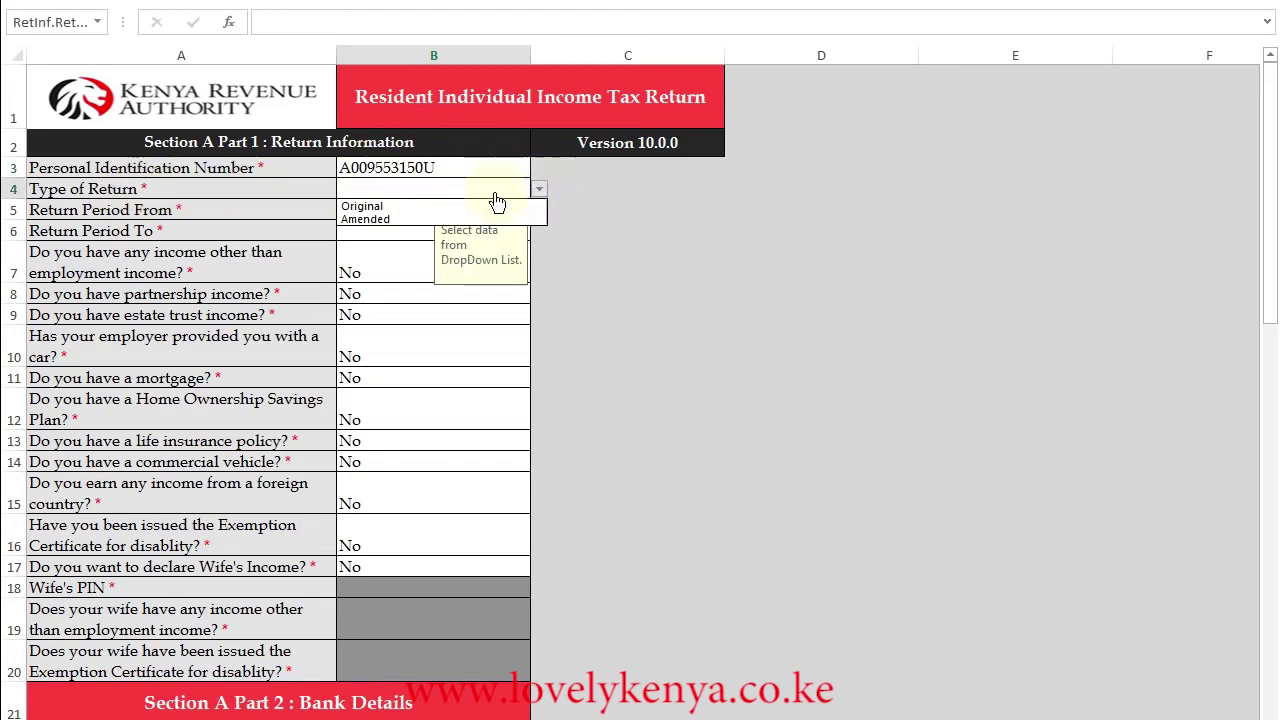
click(372, 207)
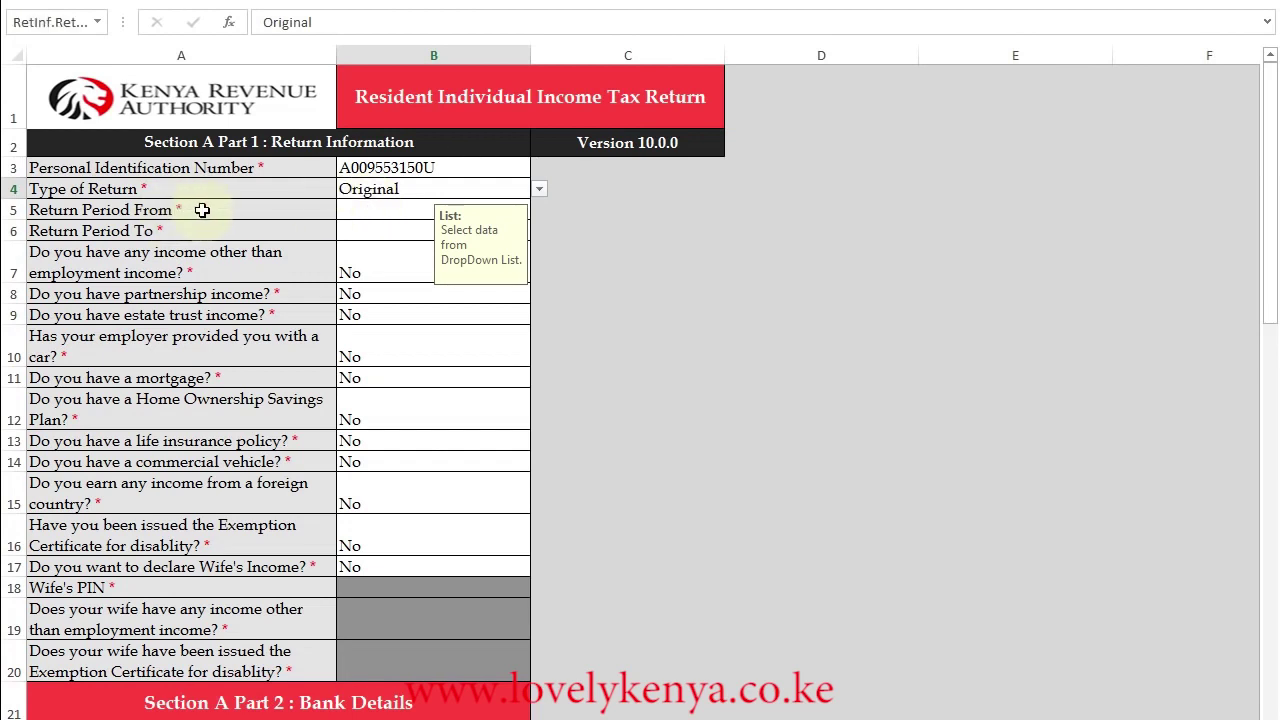
- Set the return period from 01/01/2015 to 31/12/2015
click(361, 211)
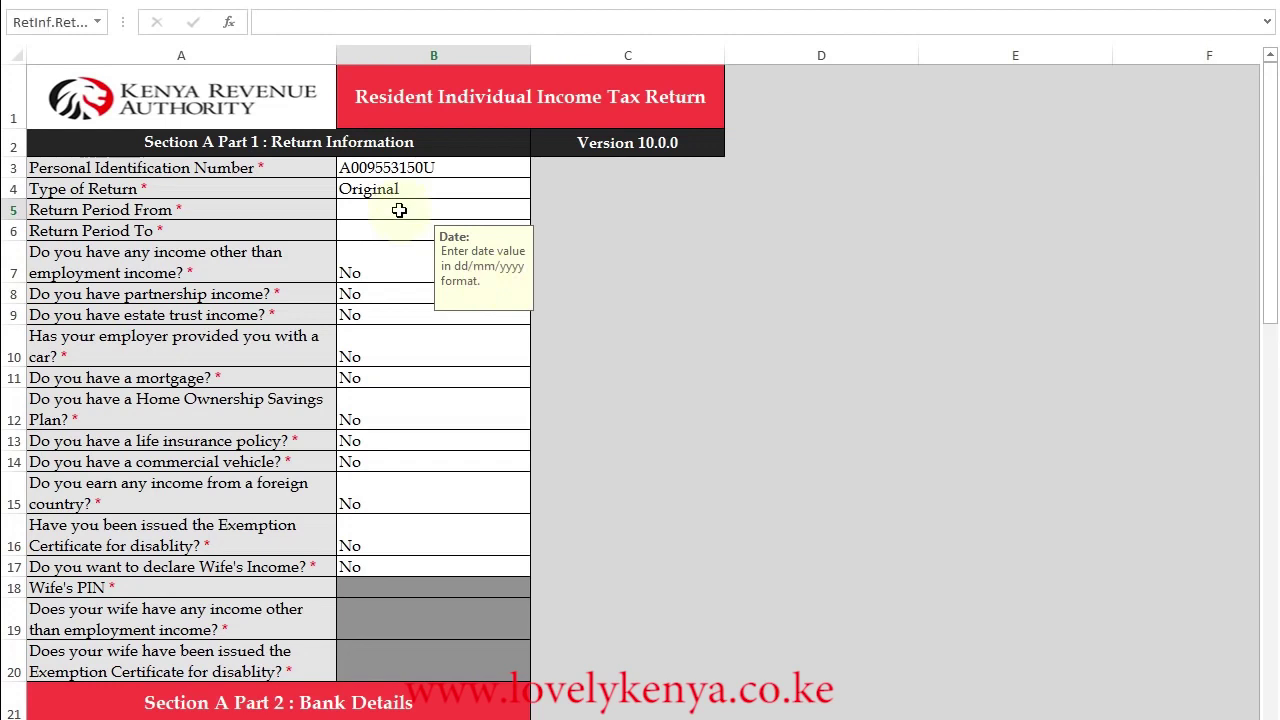
text(01/01/2015)
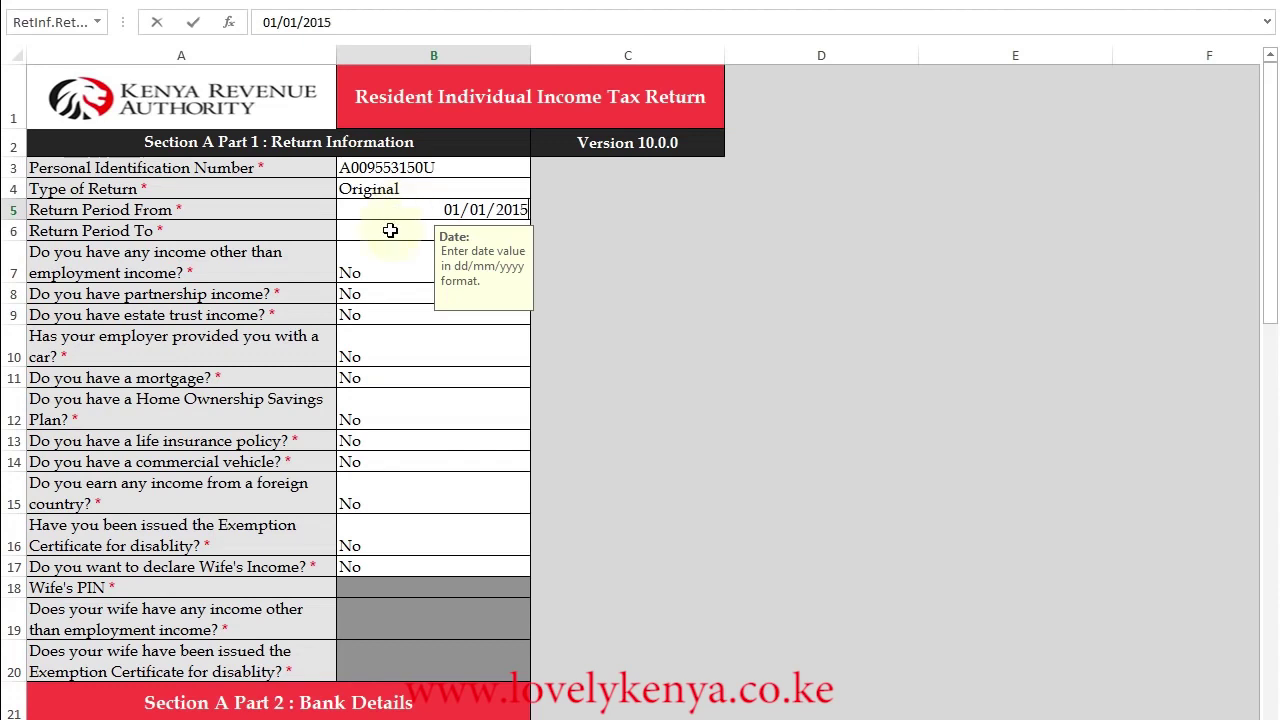
key(Return)
key(Up)
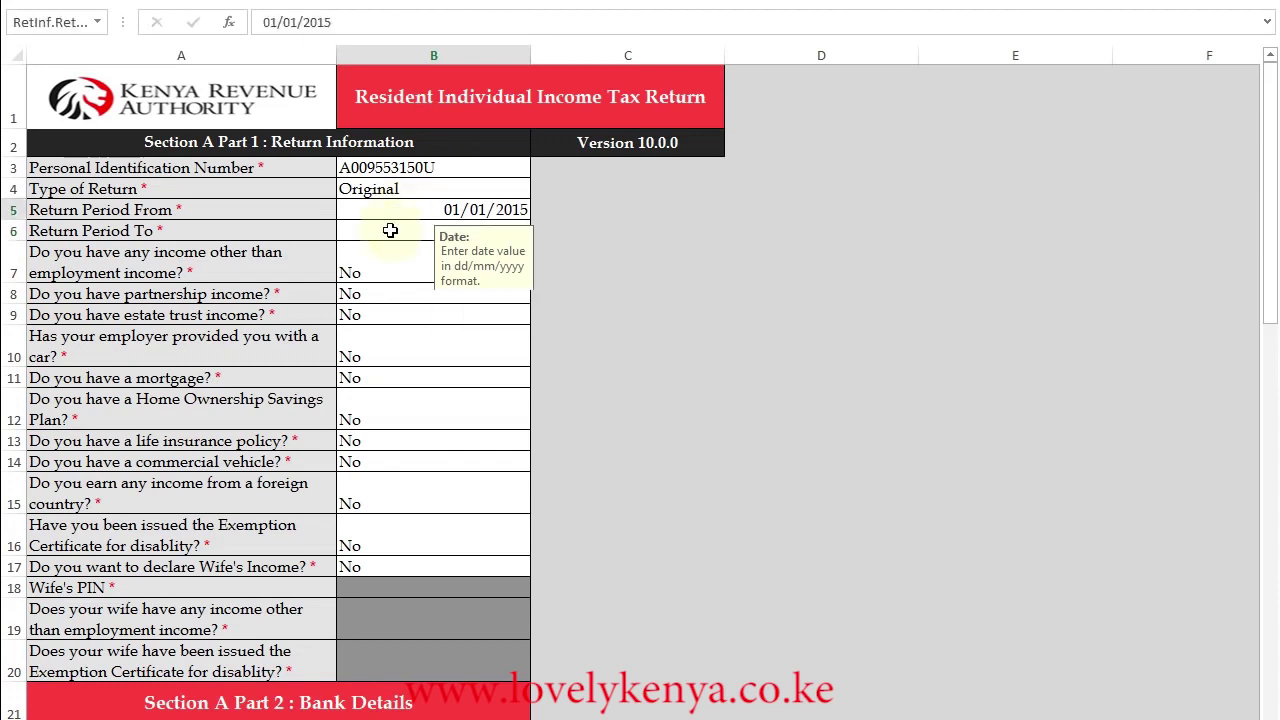
click(395, 231)
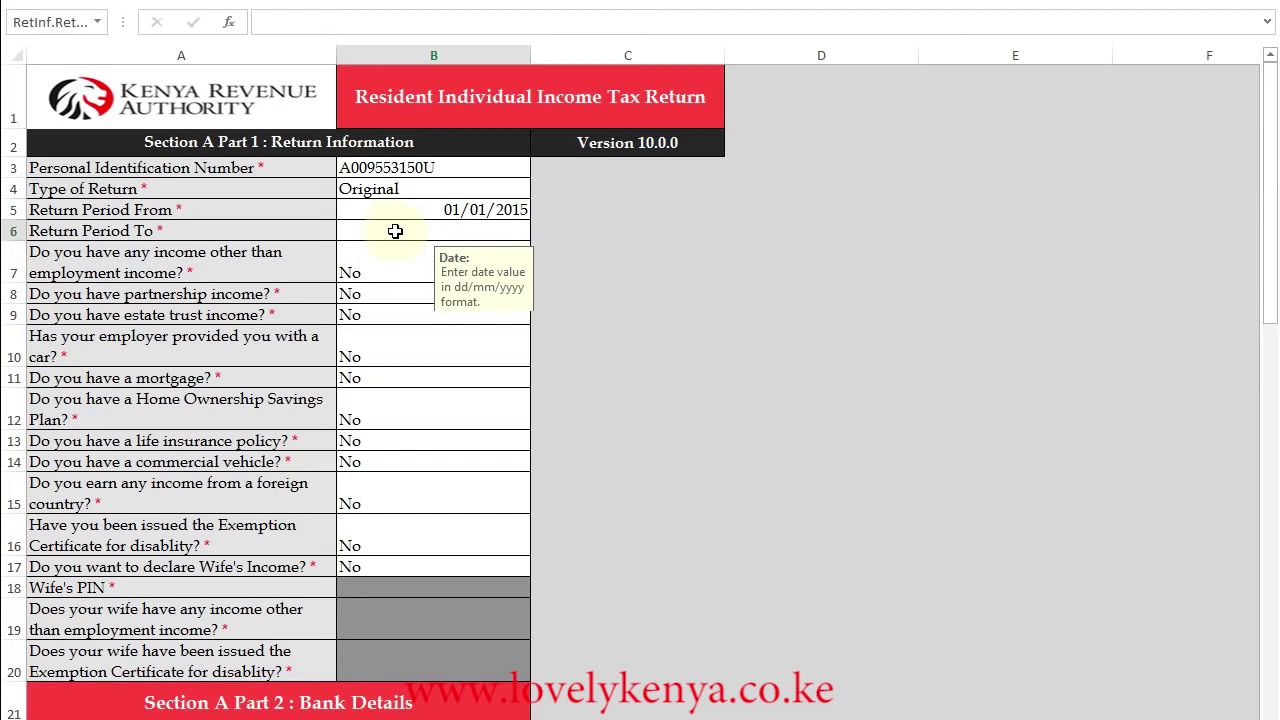
text(31/12/2015)
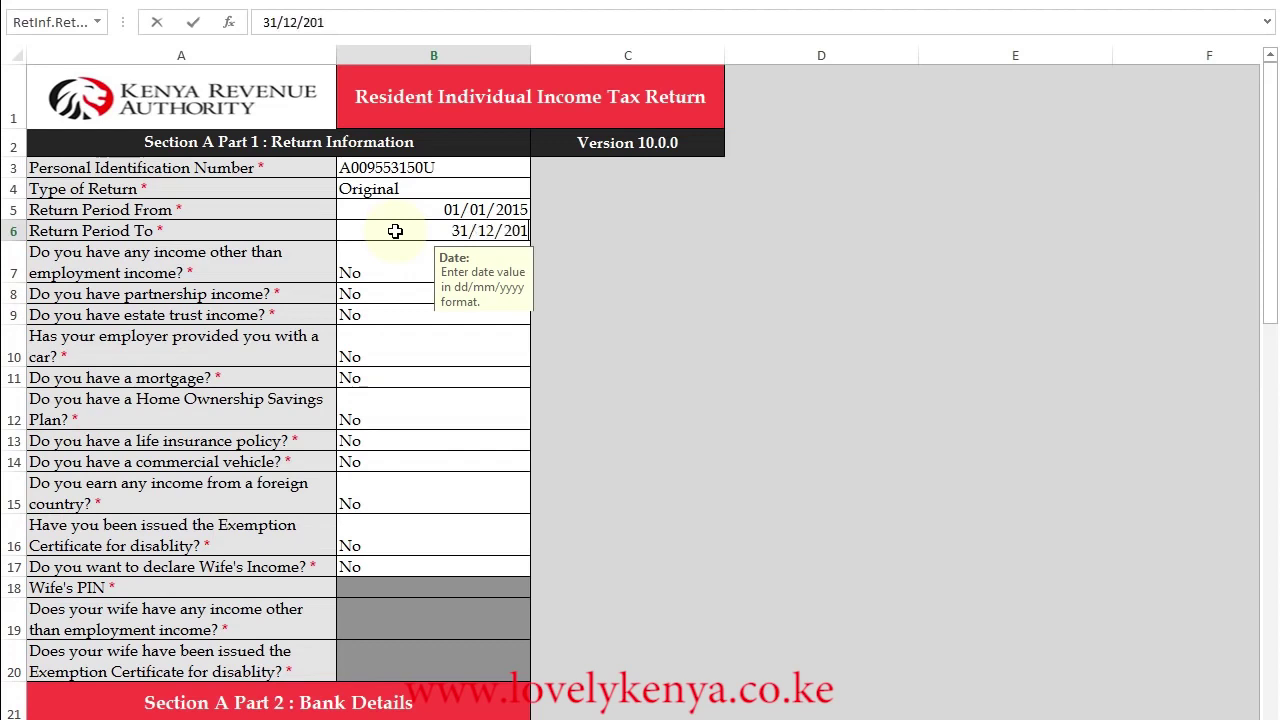
key(Return)
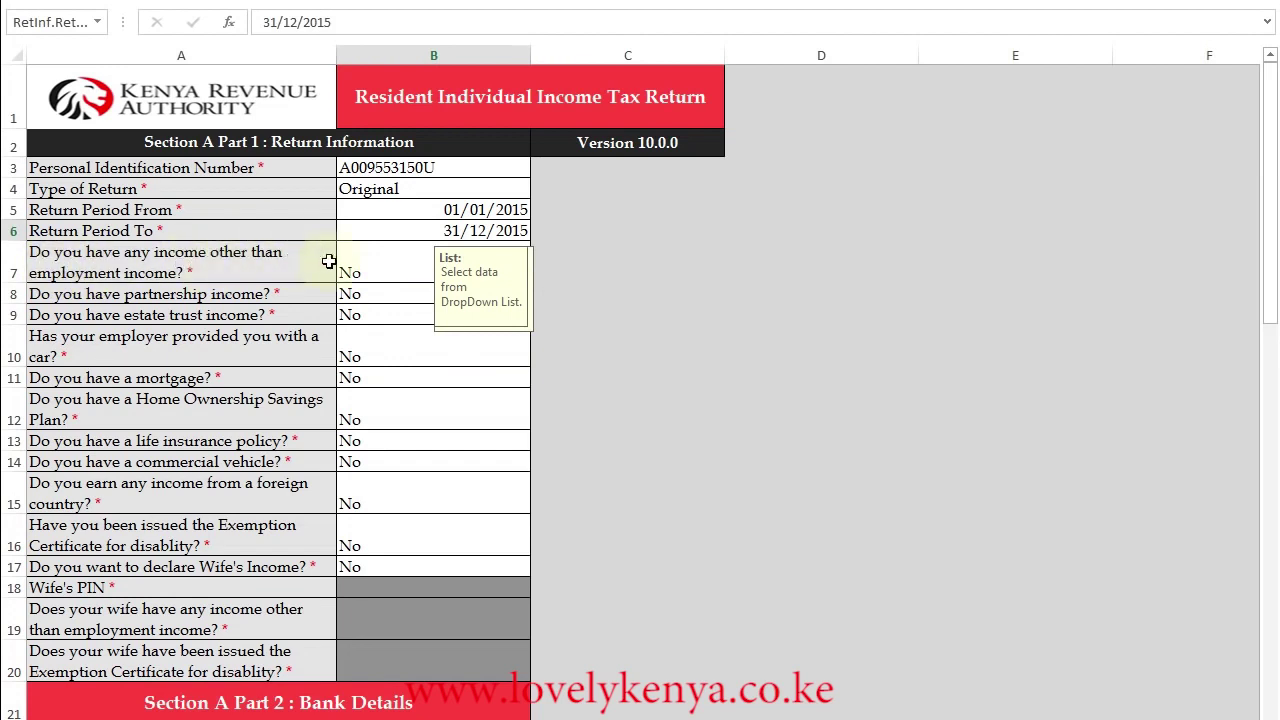
- Answer No to other-than-employment income, review Section A, and go to Section F
click(443, 275)
click(539, 273)
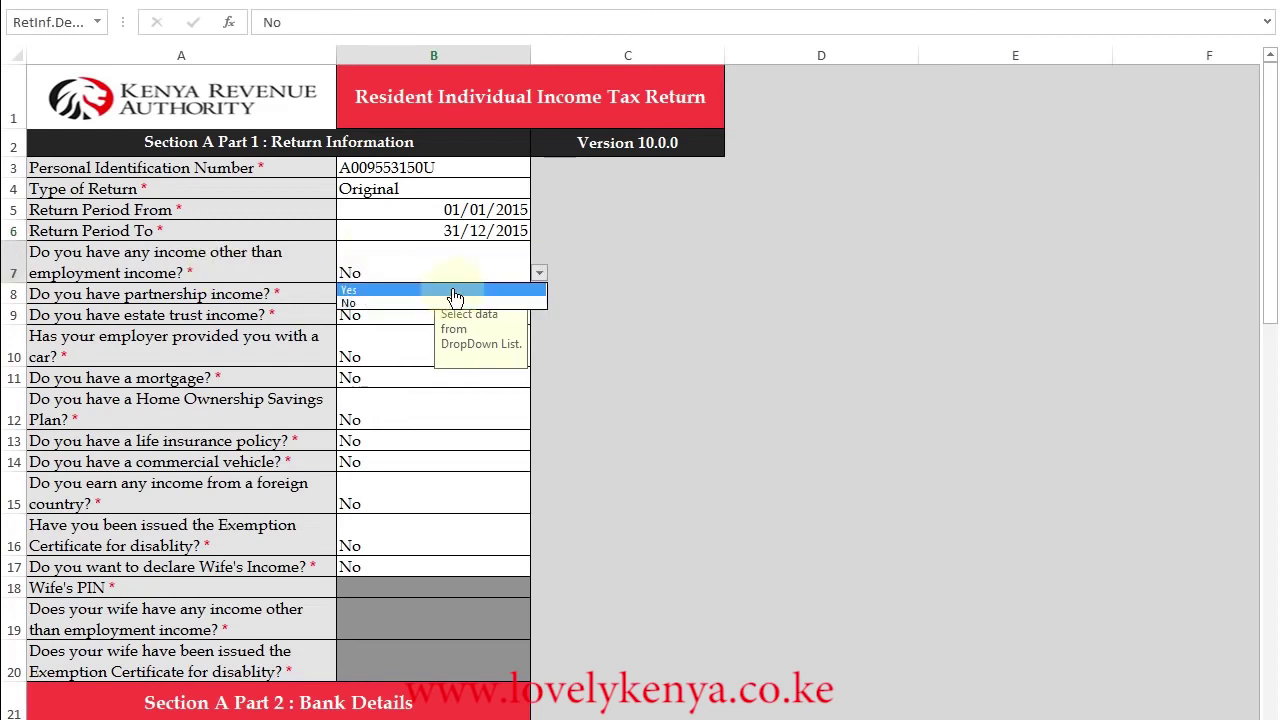
click(390, 303)
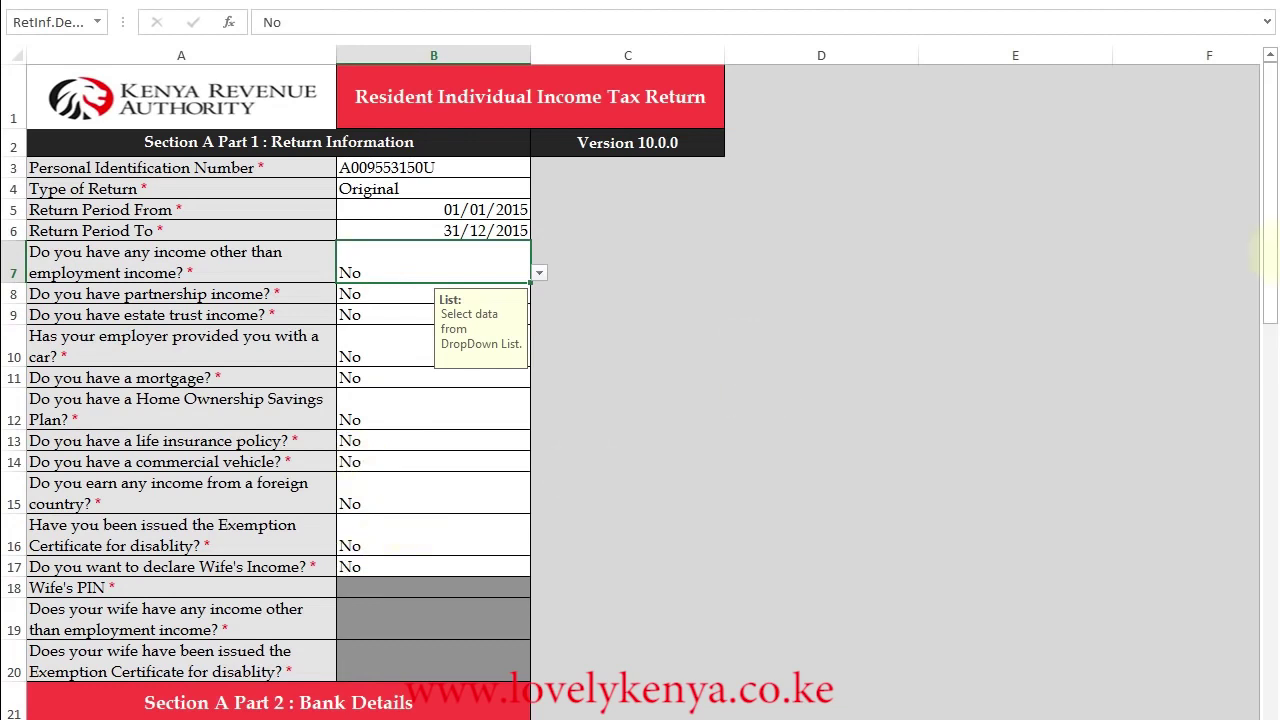
drag(1276, 258, 1276, 380)
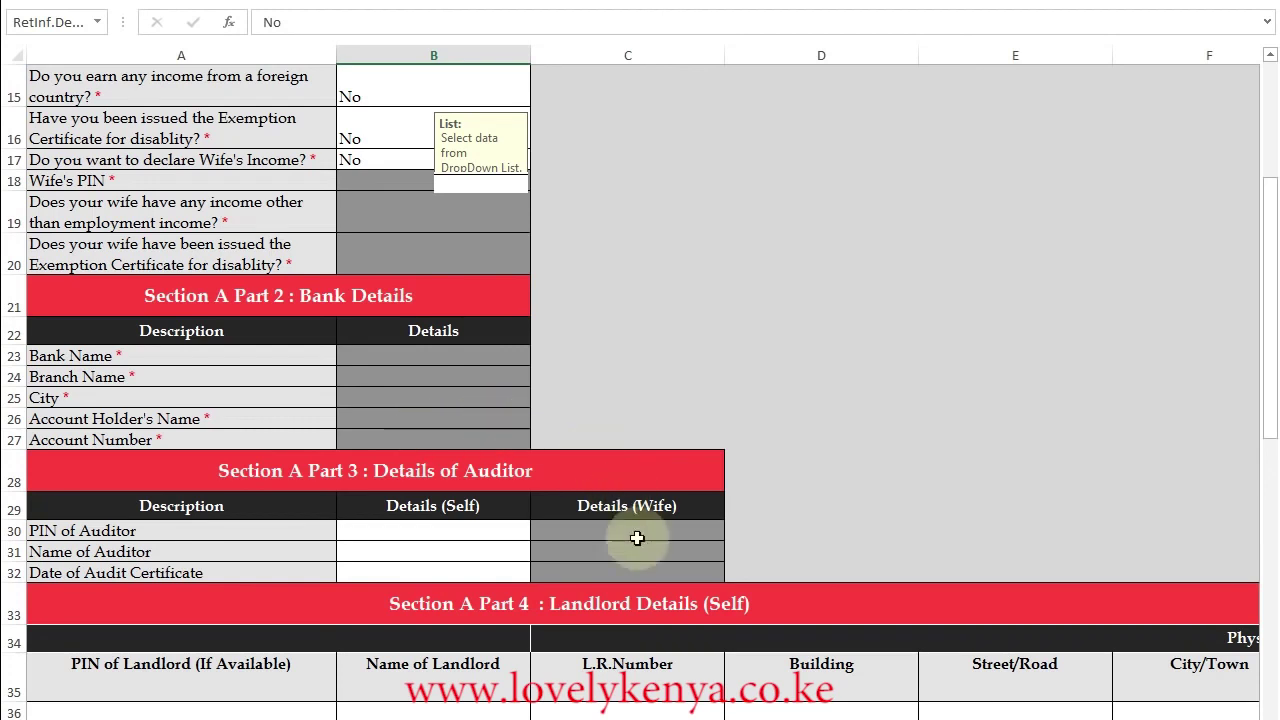
drag(1273, 378, 1270, 458)
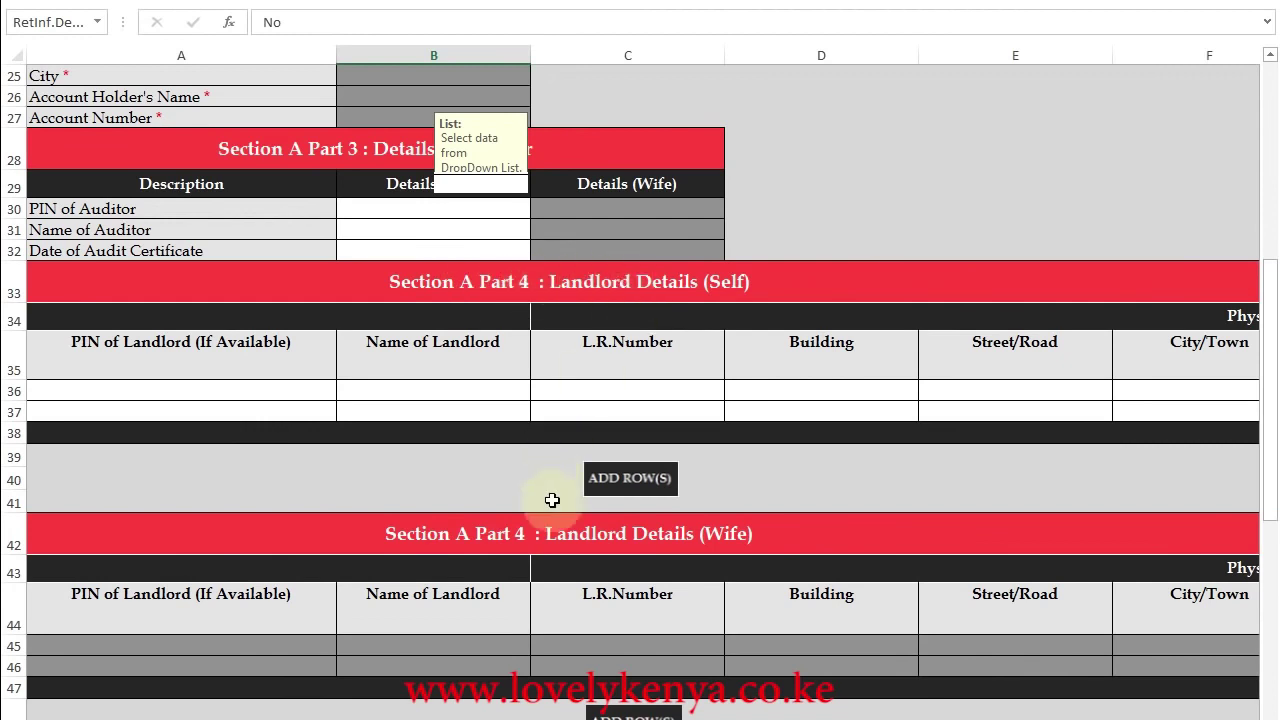
drag(1267, 278, 1276, 580)
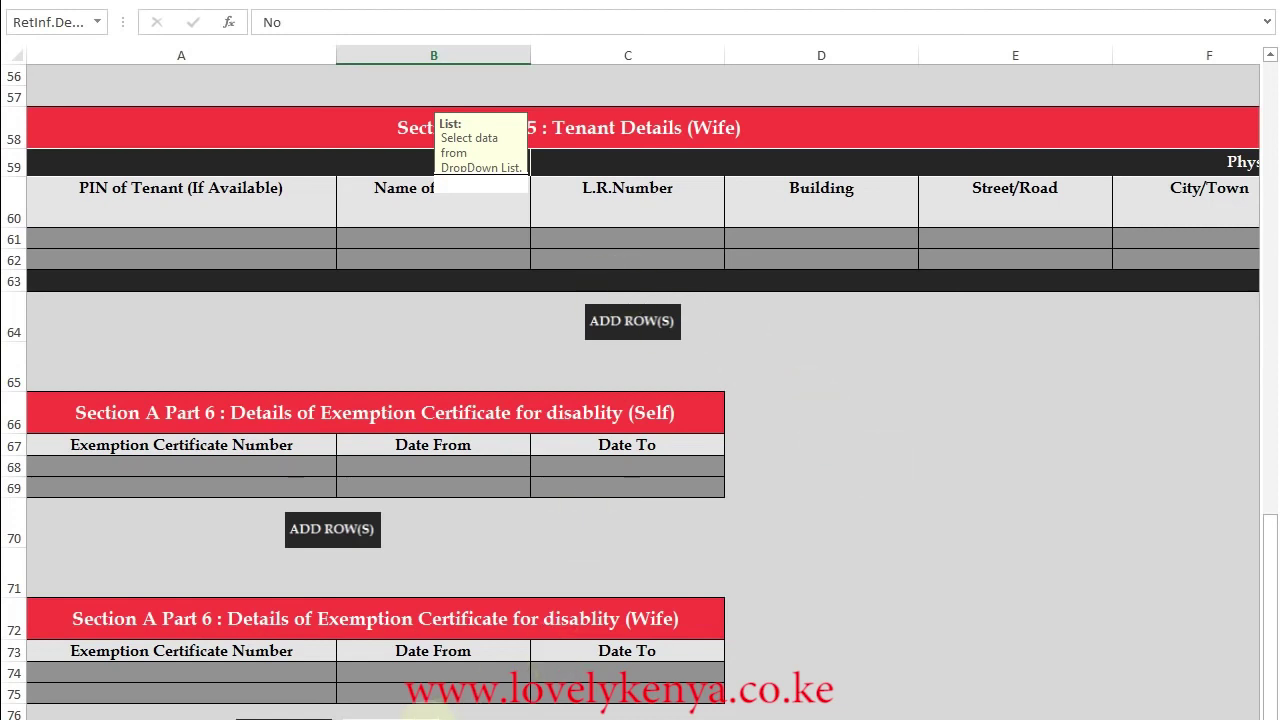
click(425, 714)
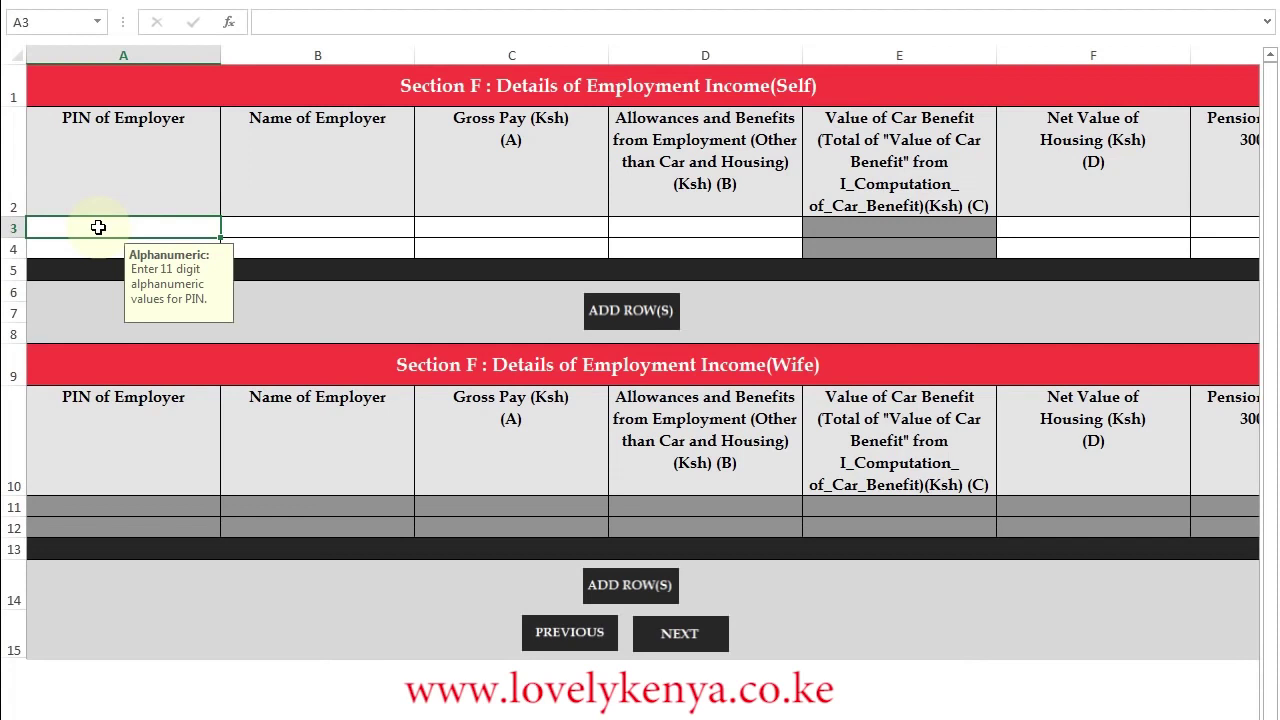
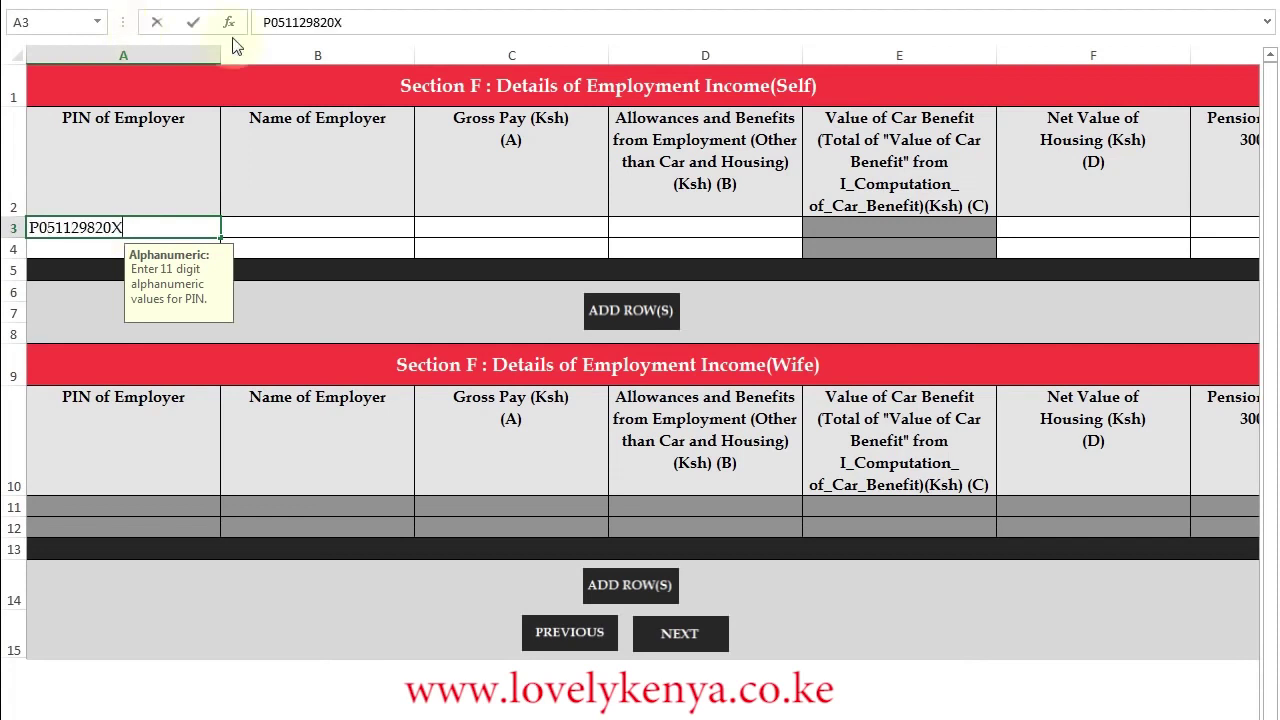
- Fill the first employer row: the employer's PIN, Safaricom Limited, and gross pay 758815.74
click(291, 230)
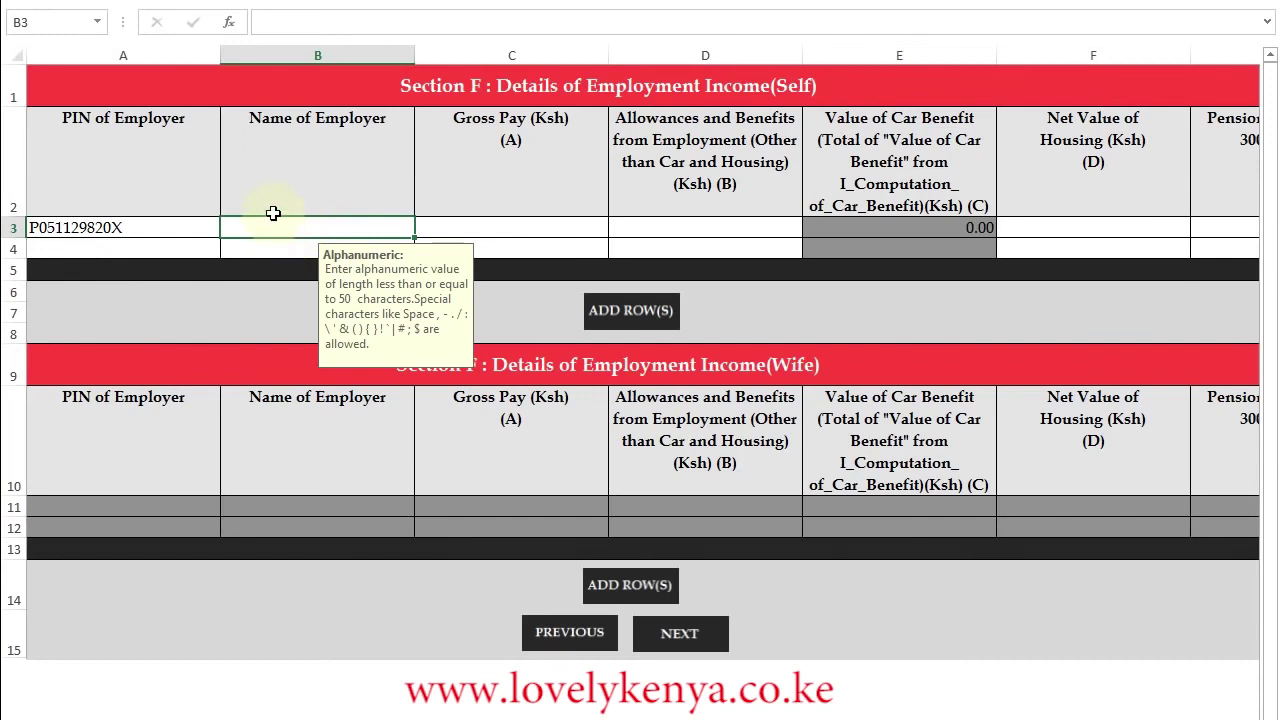
text(Safaricom Limited)
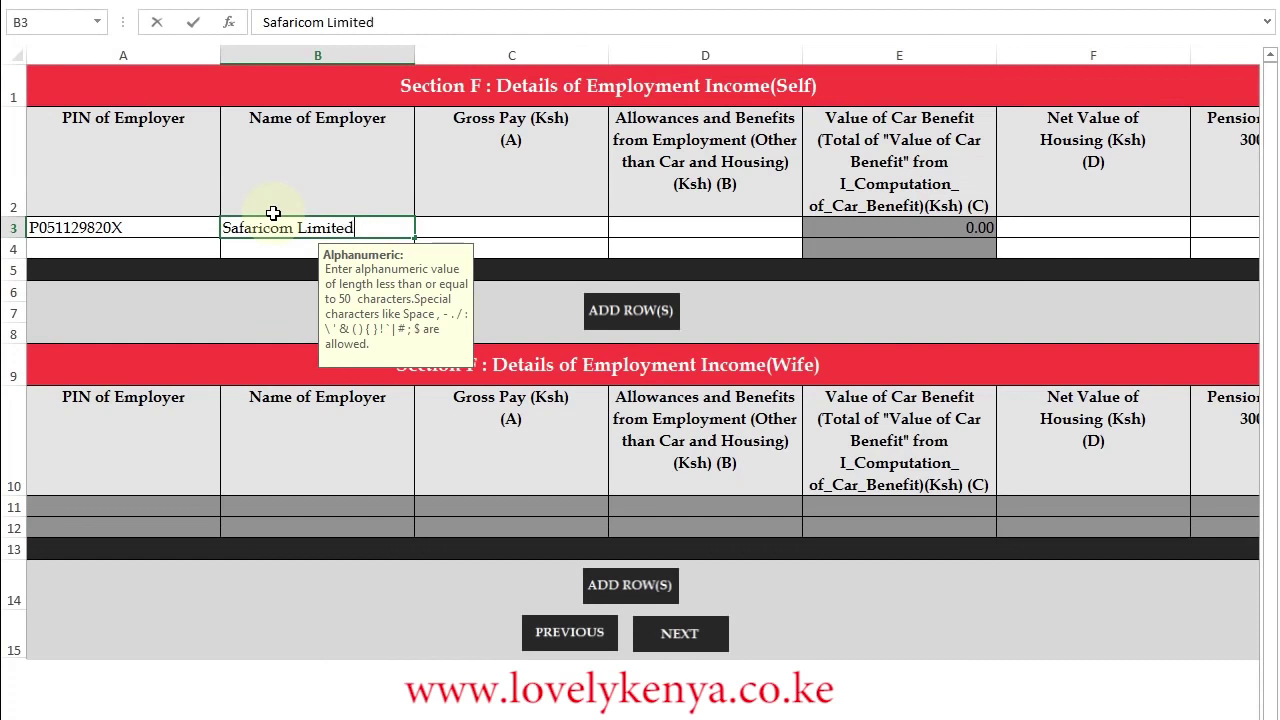
click(489, 225)
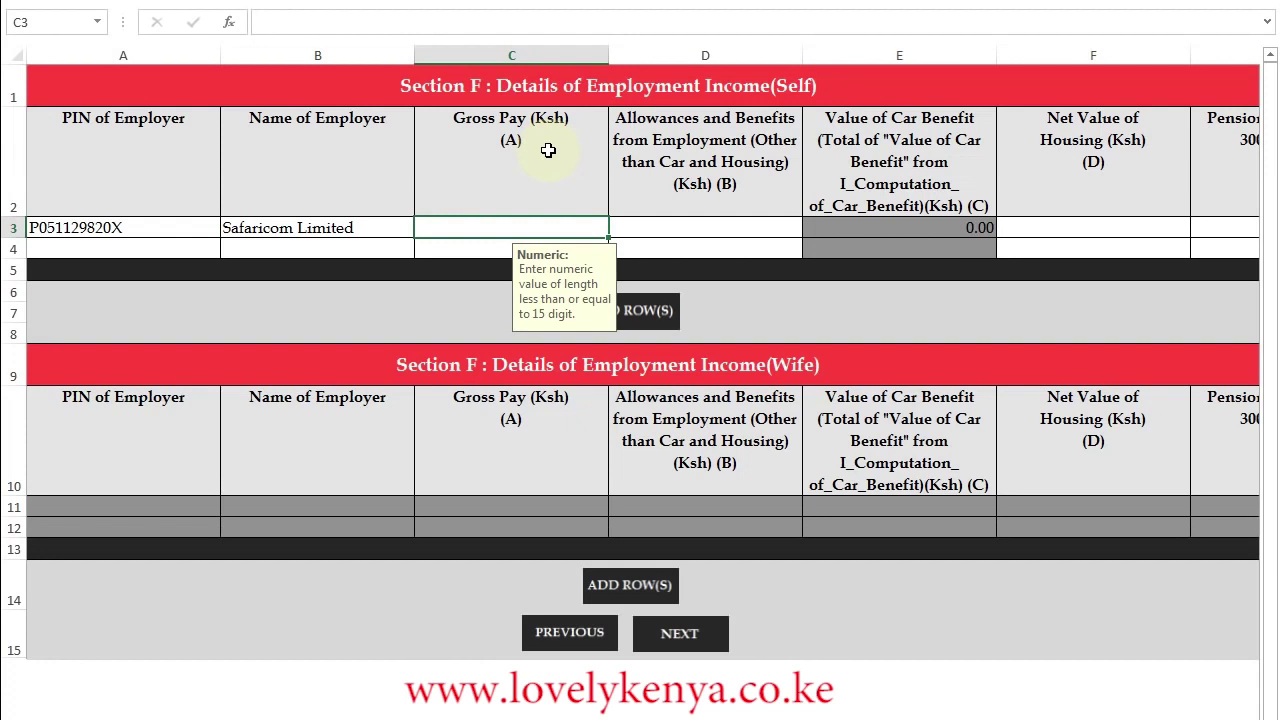
text(758815.74)
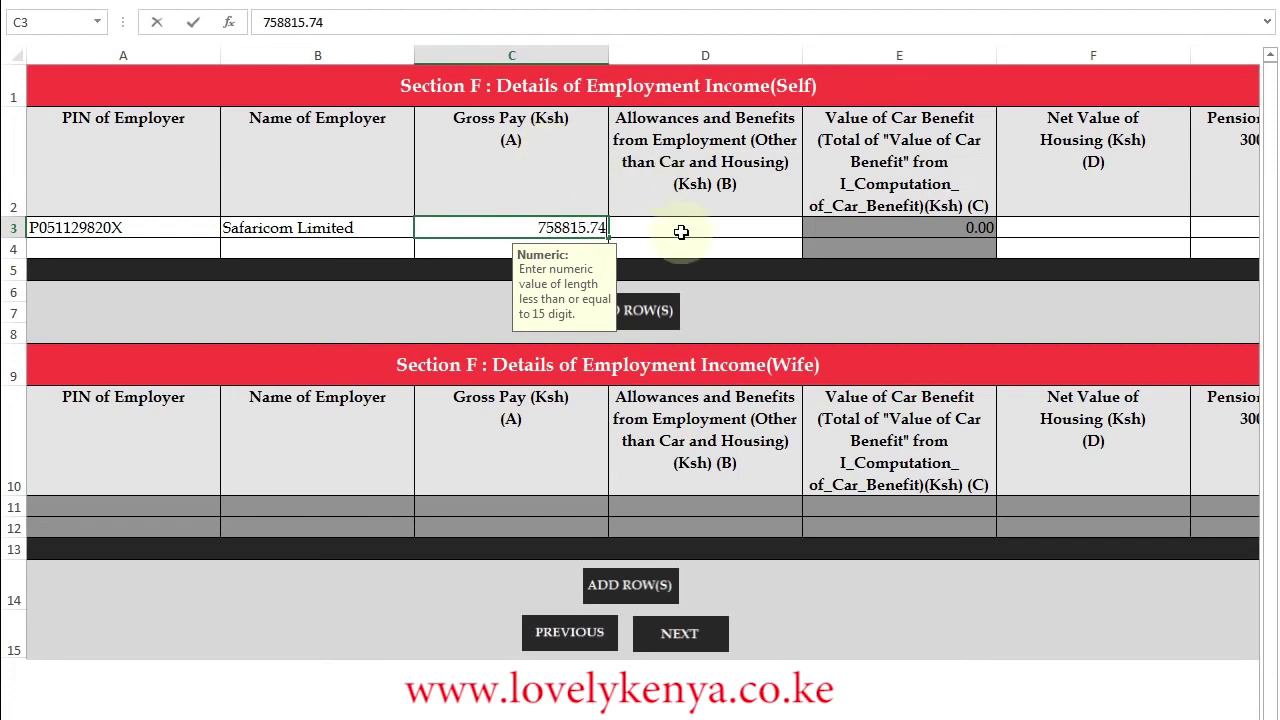
click(683, 230)
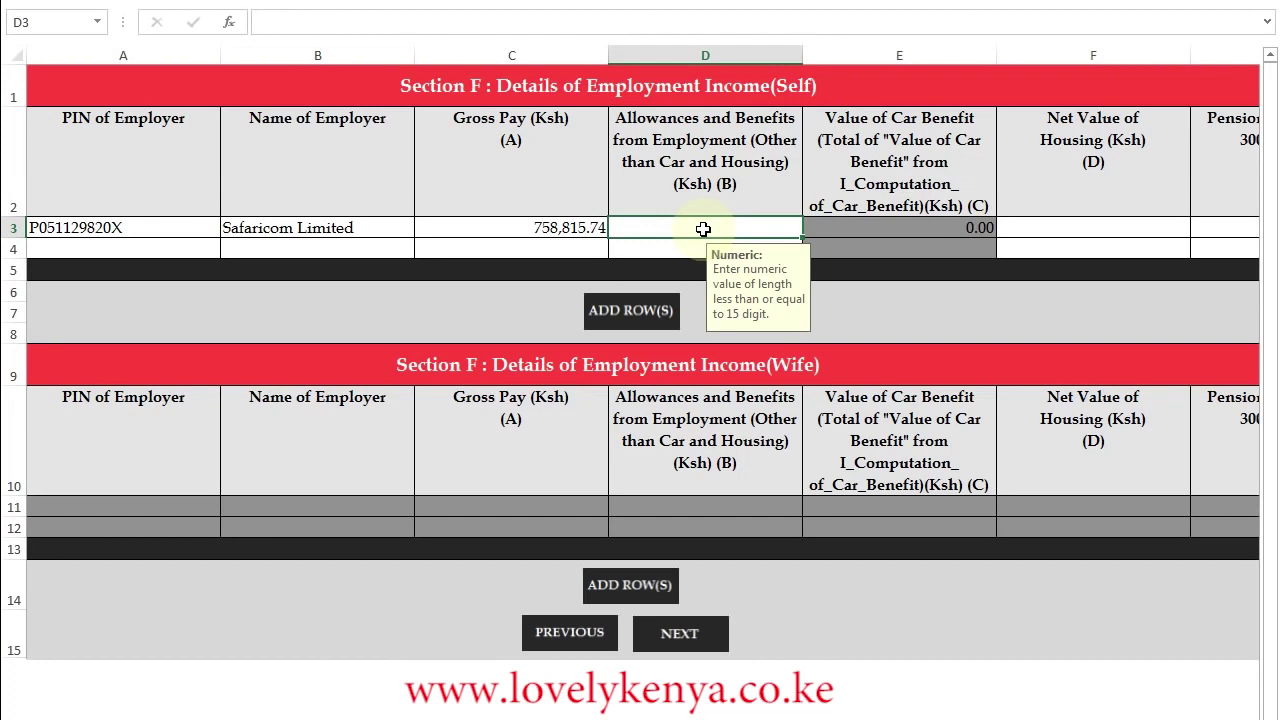
- Enter allowances 6335, housing value 0 and pension 28455, then continue to Section M
text(6335)
click(1044, 227)
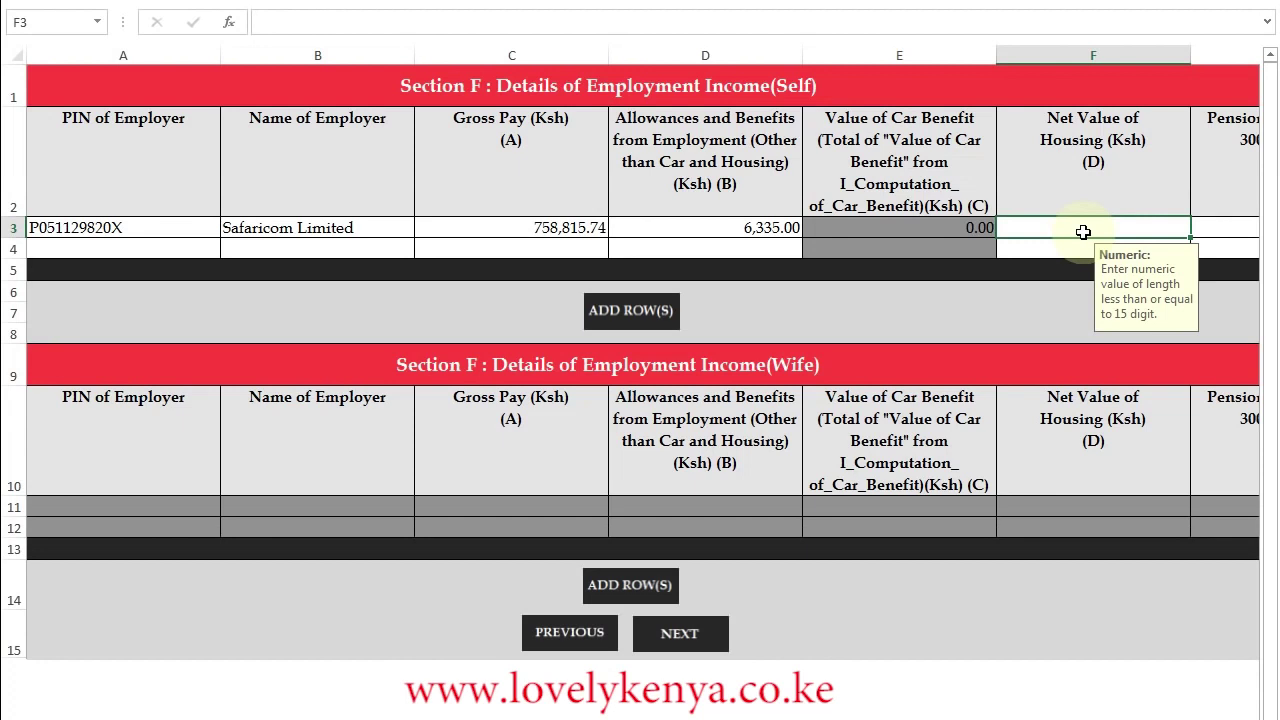
text(0)
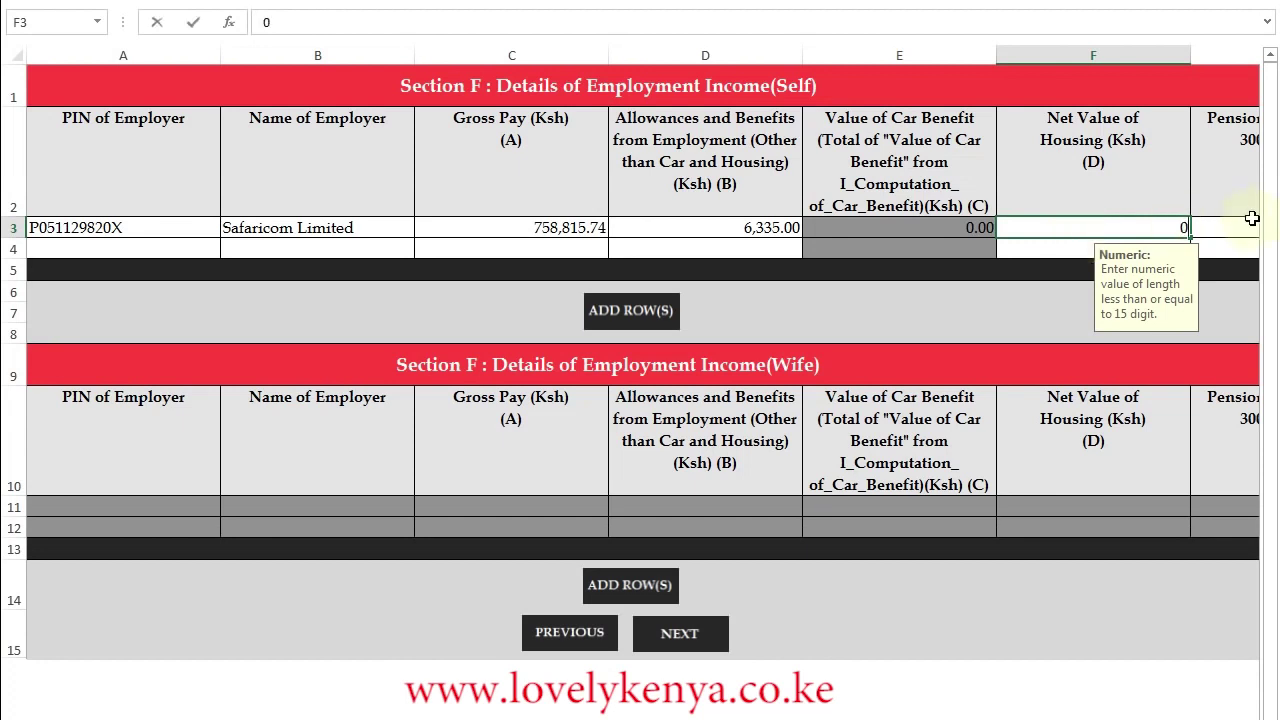
click(1248, 226)
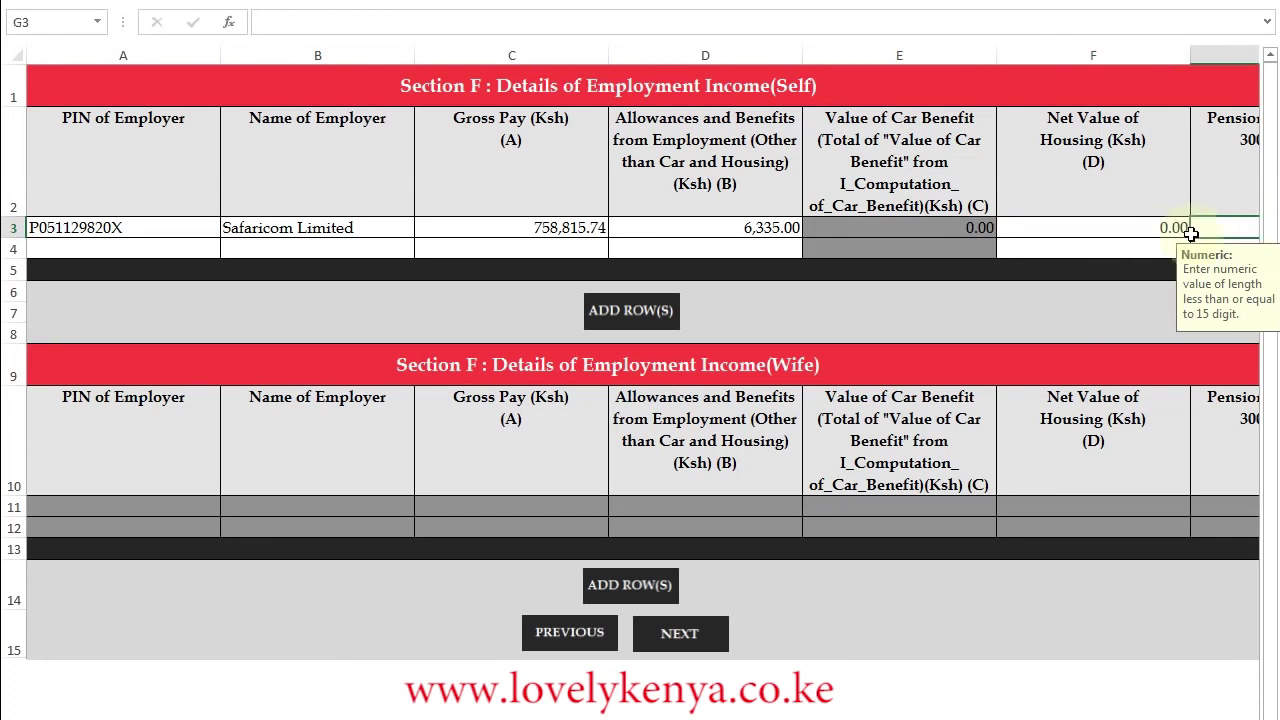
text(0)
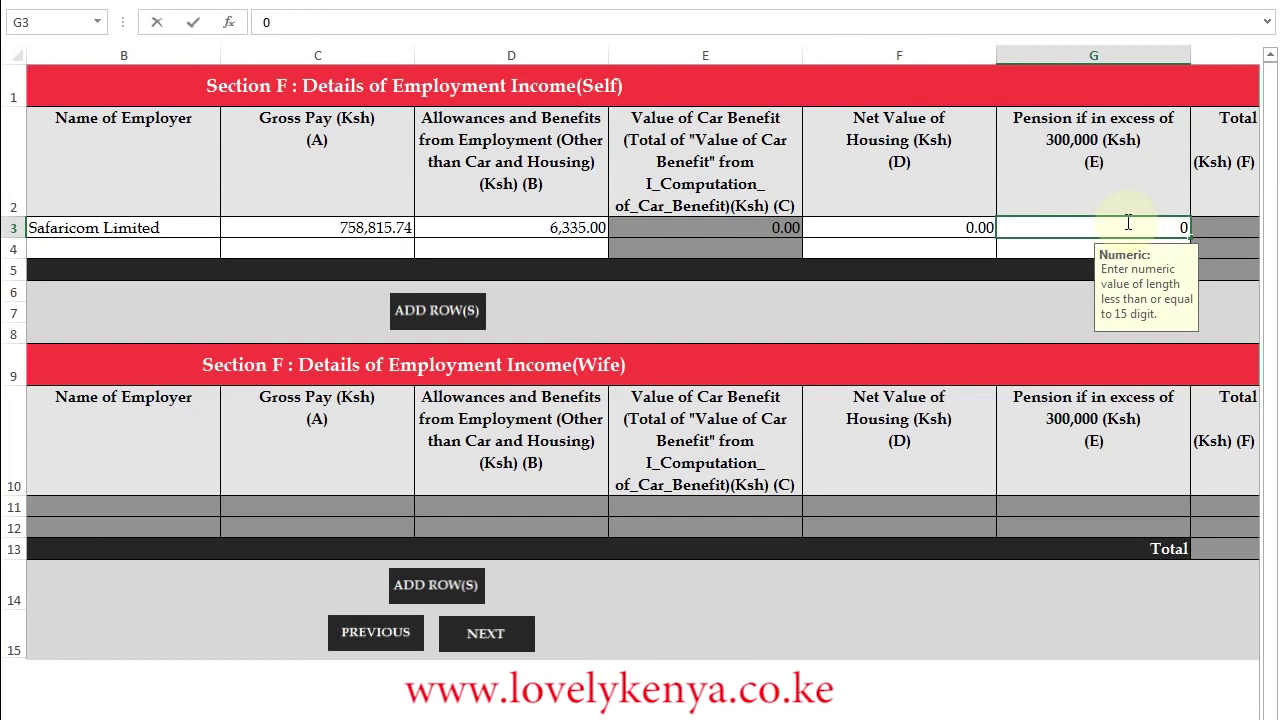
text(28455)
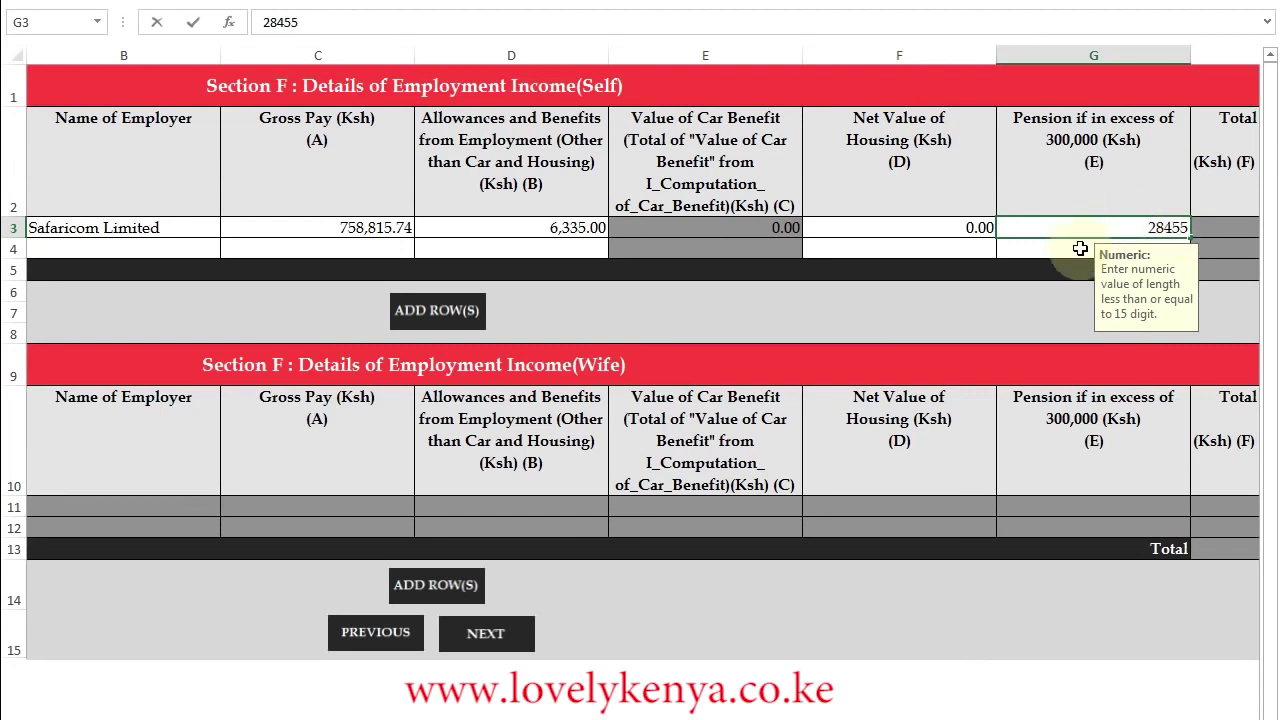
key(Return)
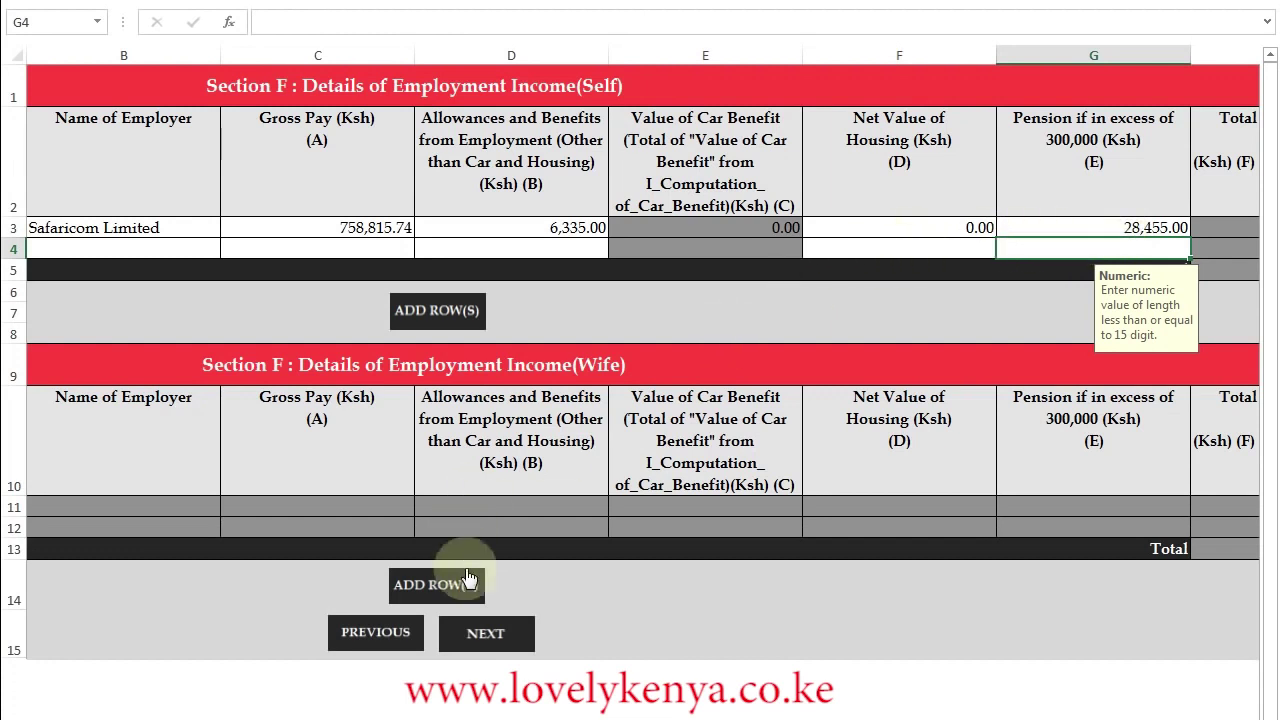
click(500, 640)
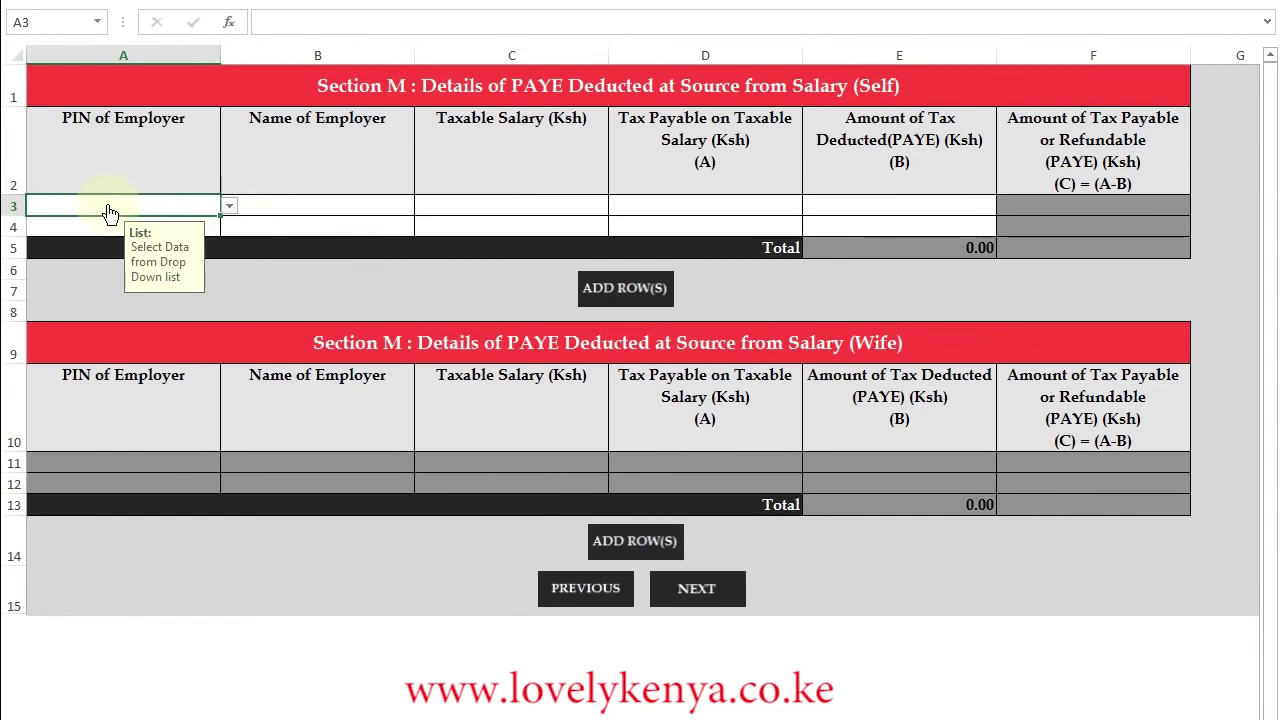
- Fill the Section M row with the employer's PIN, Safaricom Limited and the taxable salary ending .74
click(227, 206)
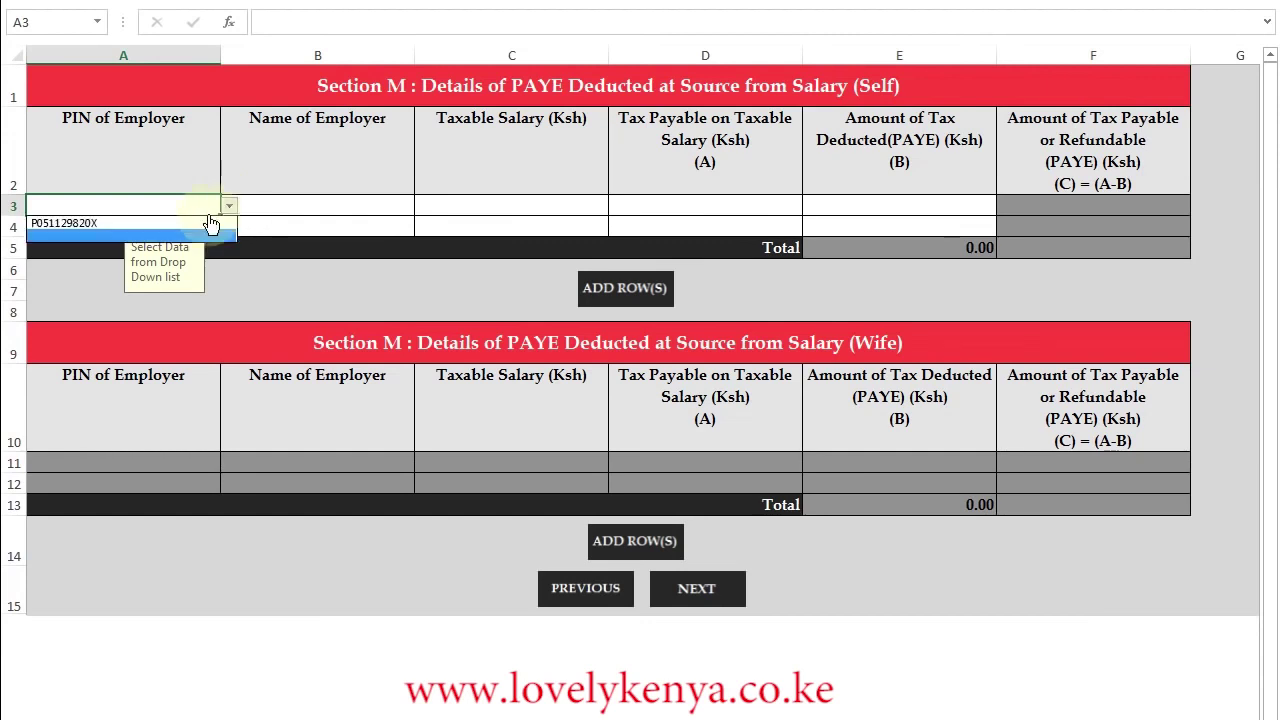
click(86, 223)
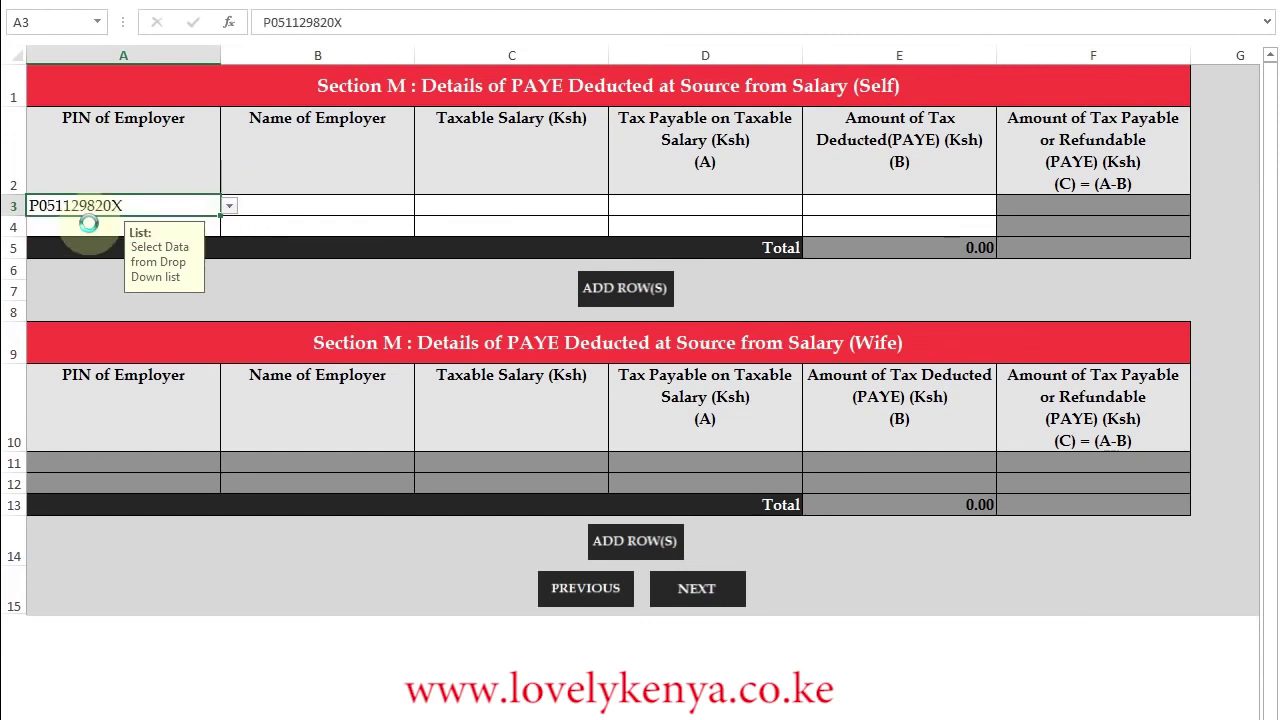
click(283, 205)
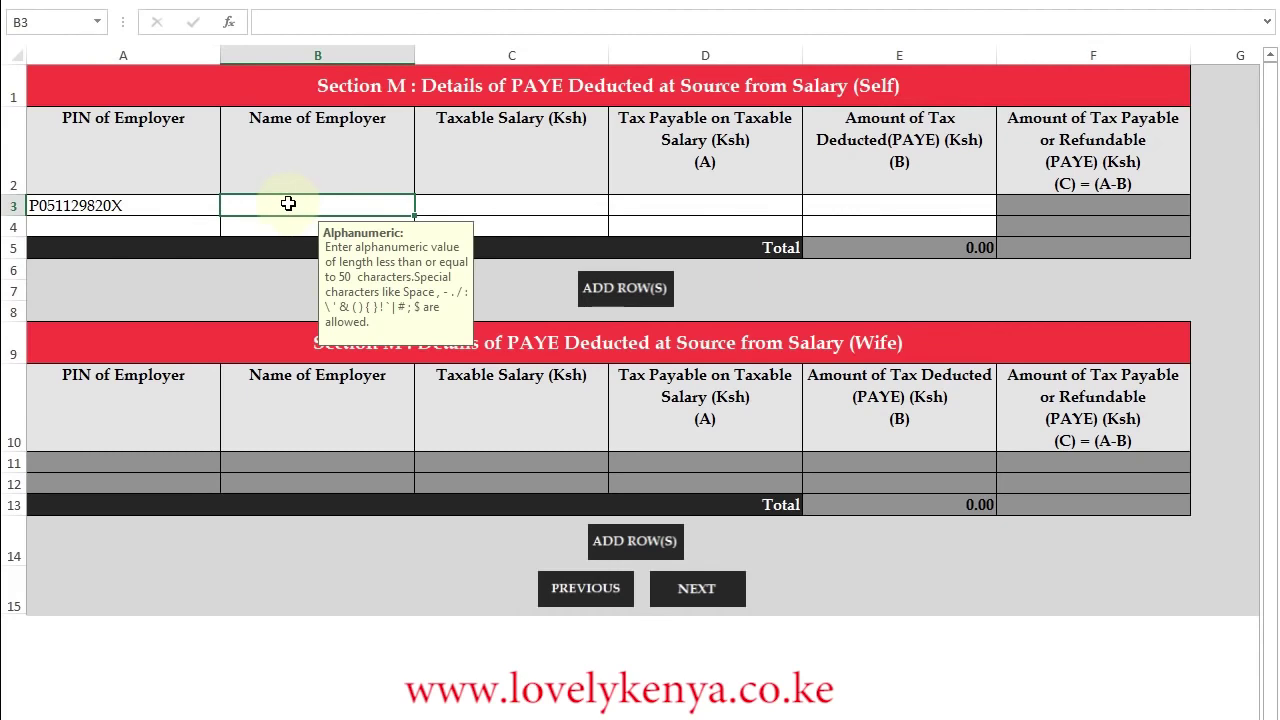
text(Safaricom Limited)
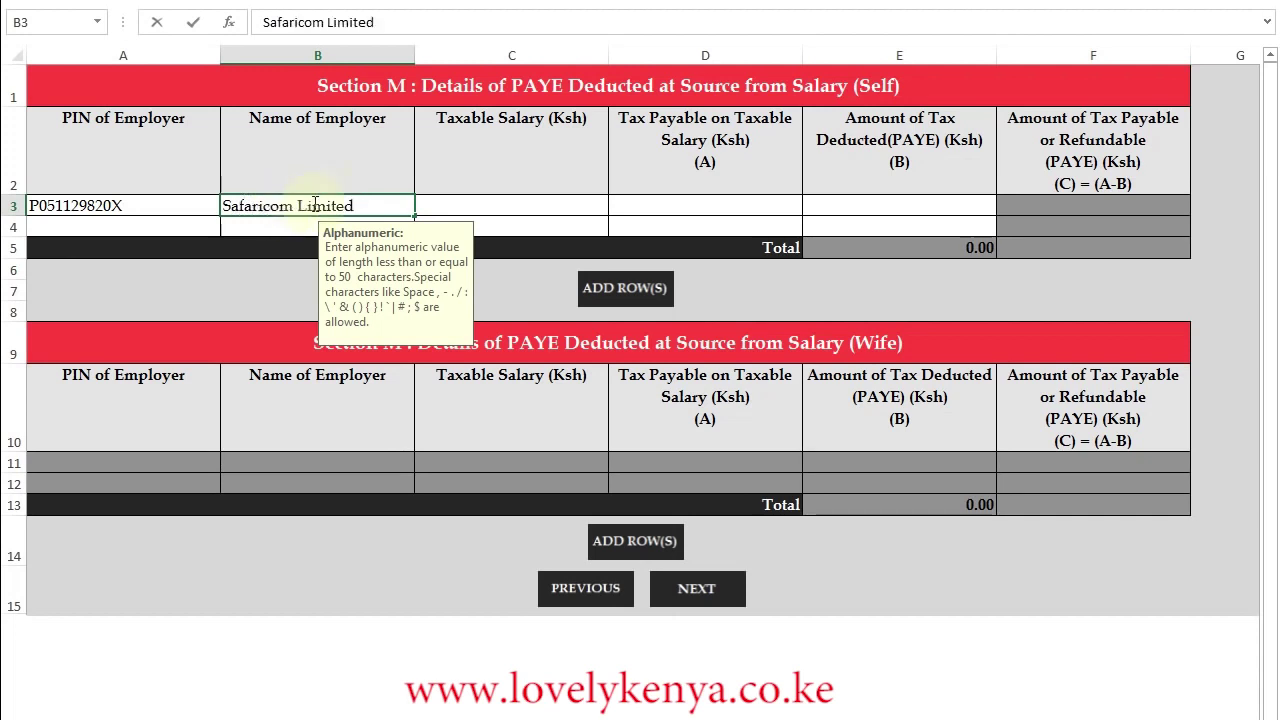
click(517, 204)
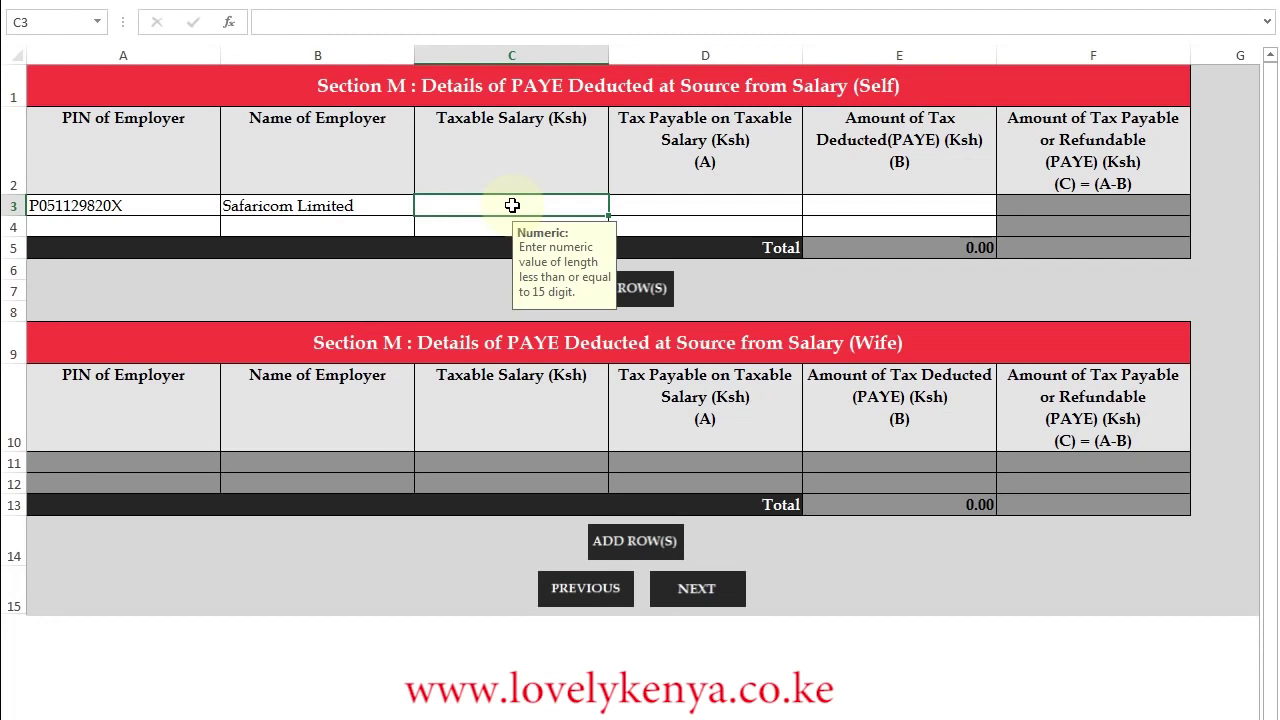
text(736695)
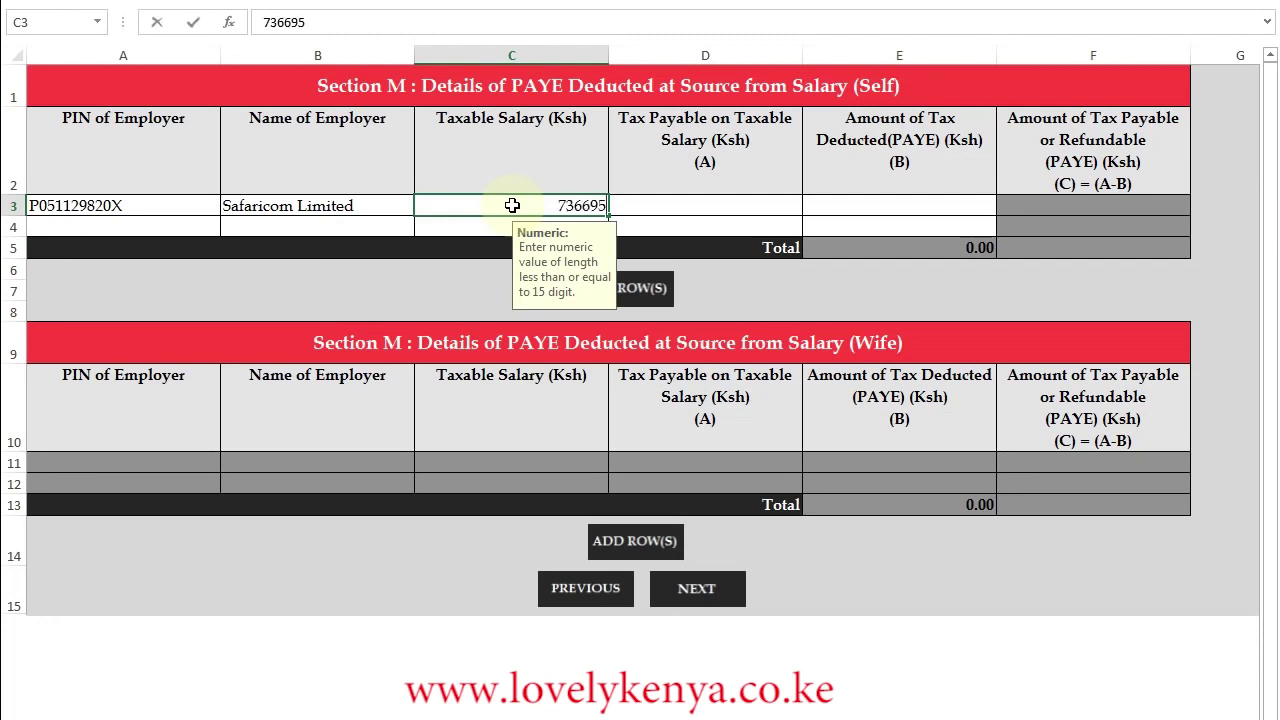
double_click(512, 205)
text(.74)
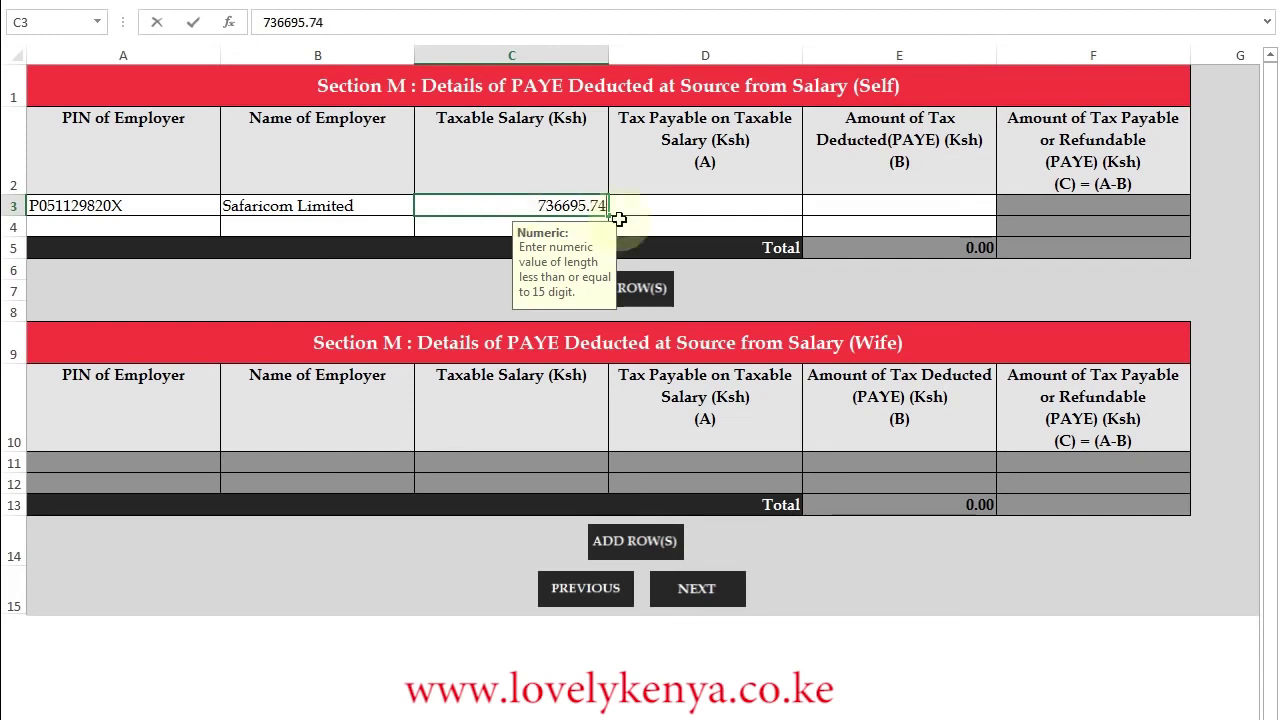
click(668, 203)
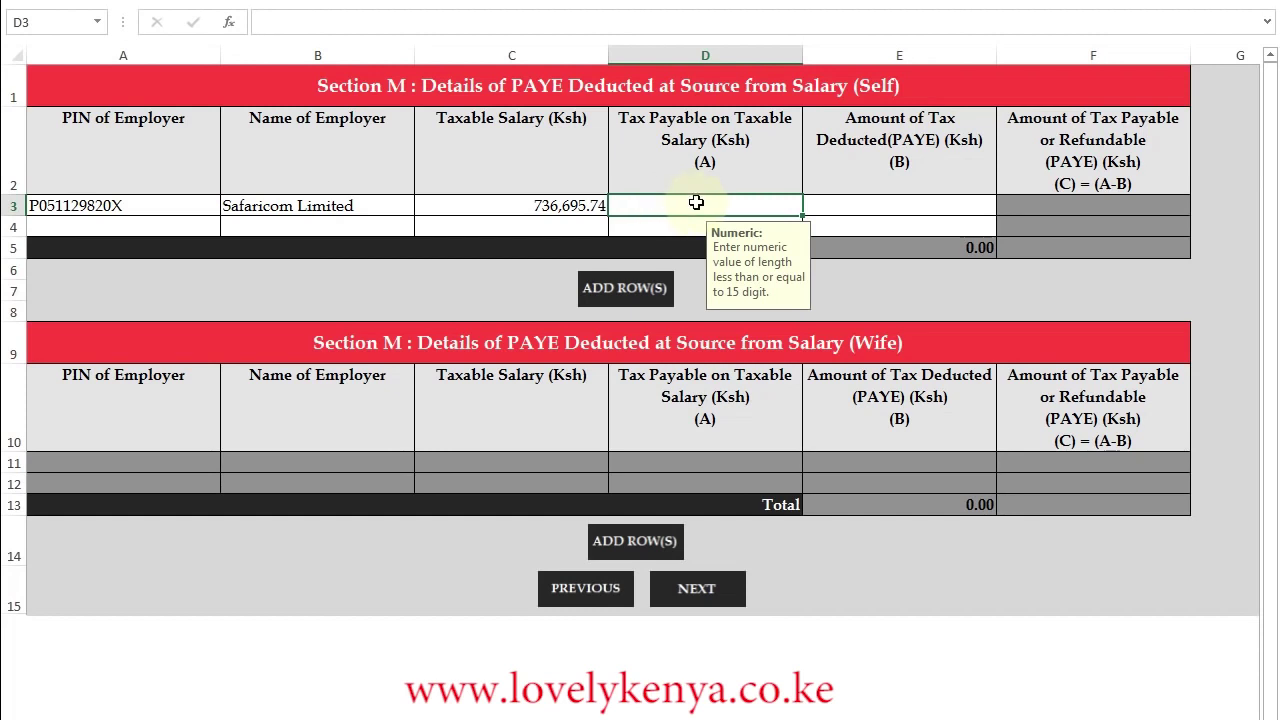
- Enter tax payable 164724.9 and PAYE deducted 150,780, then continue to Section P
text(164724)
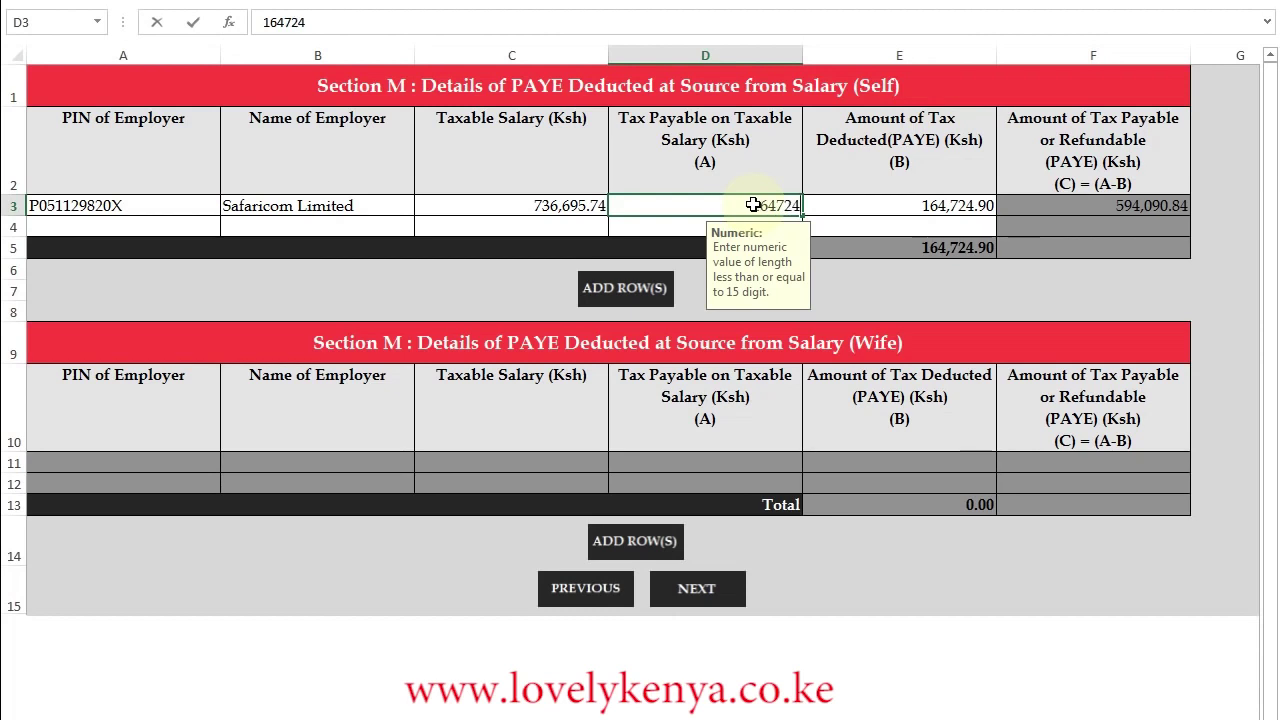
text(.9)
click(870, 205)
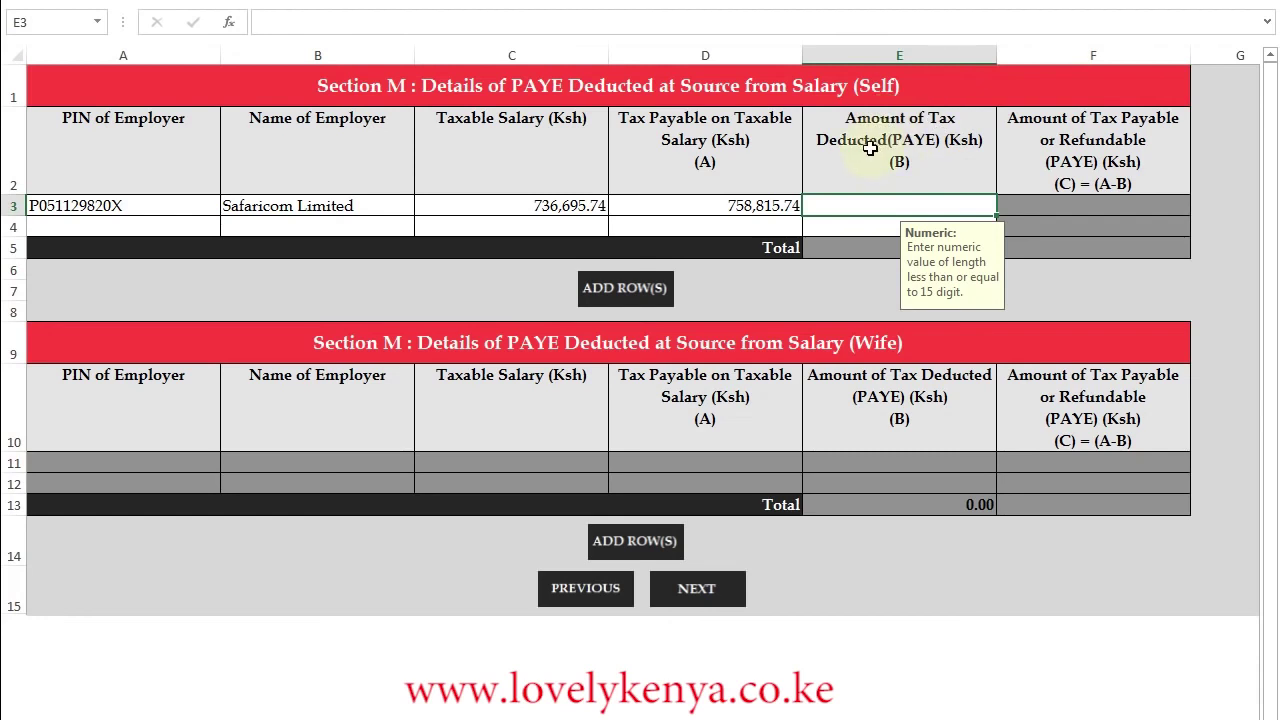
text(150)
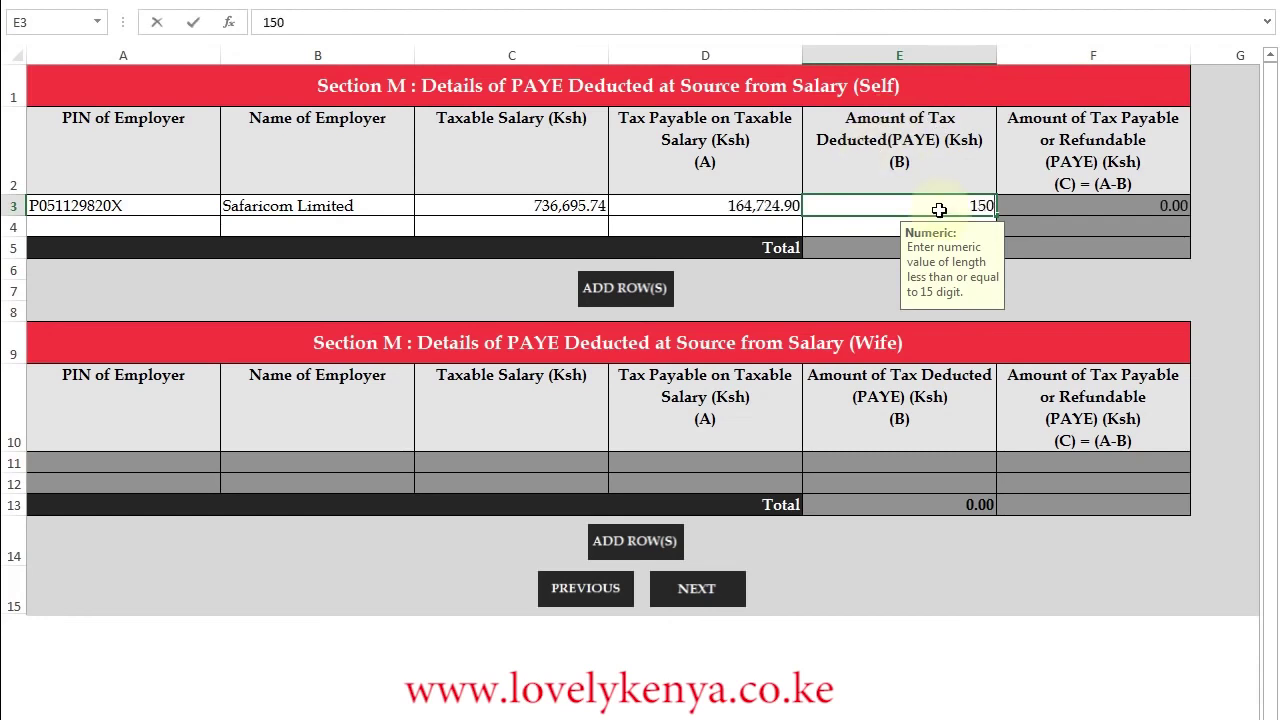
text(,780)
click(786, 206)
click(903, 206)
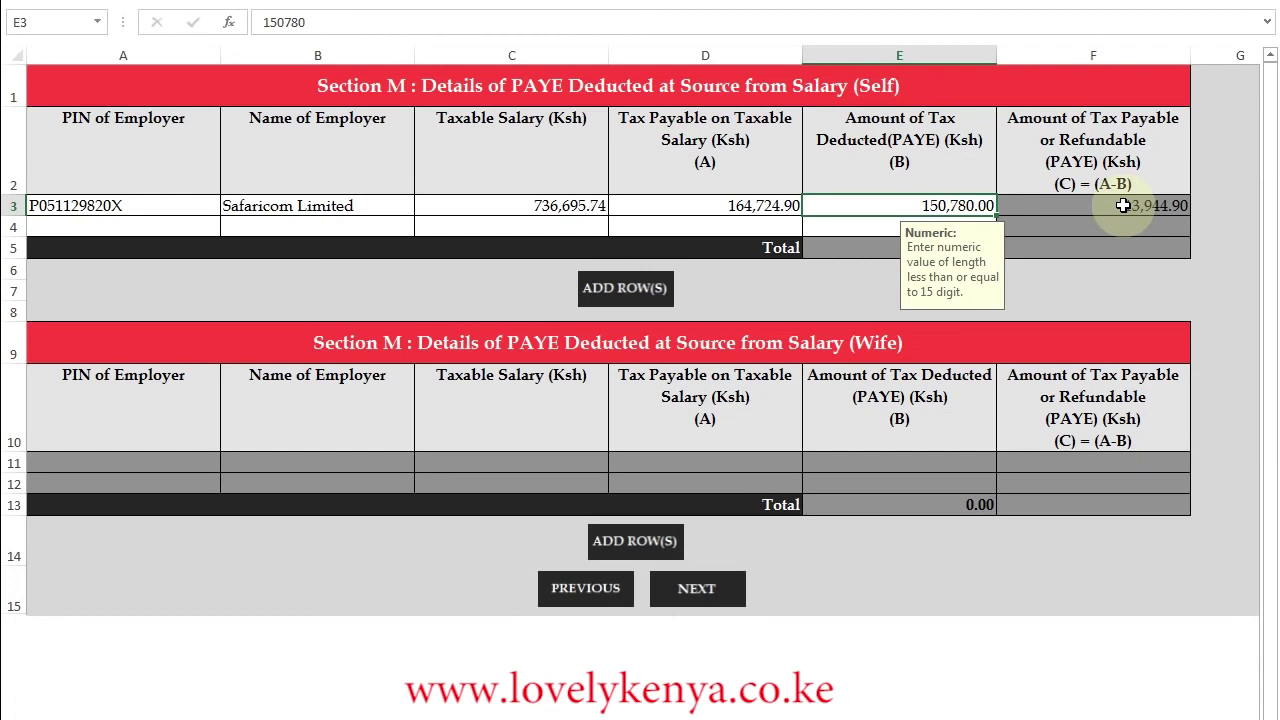
click(716, 590)
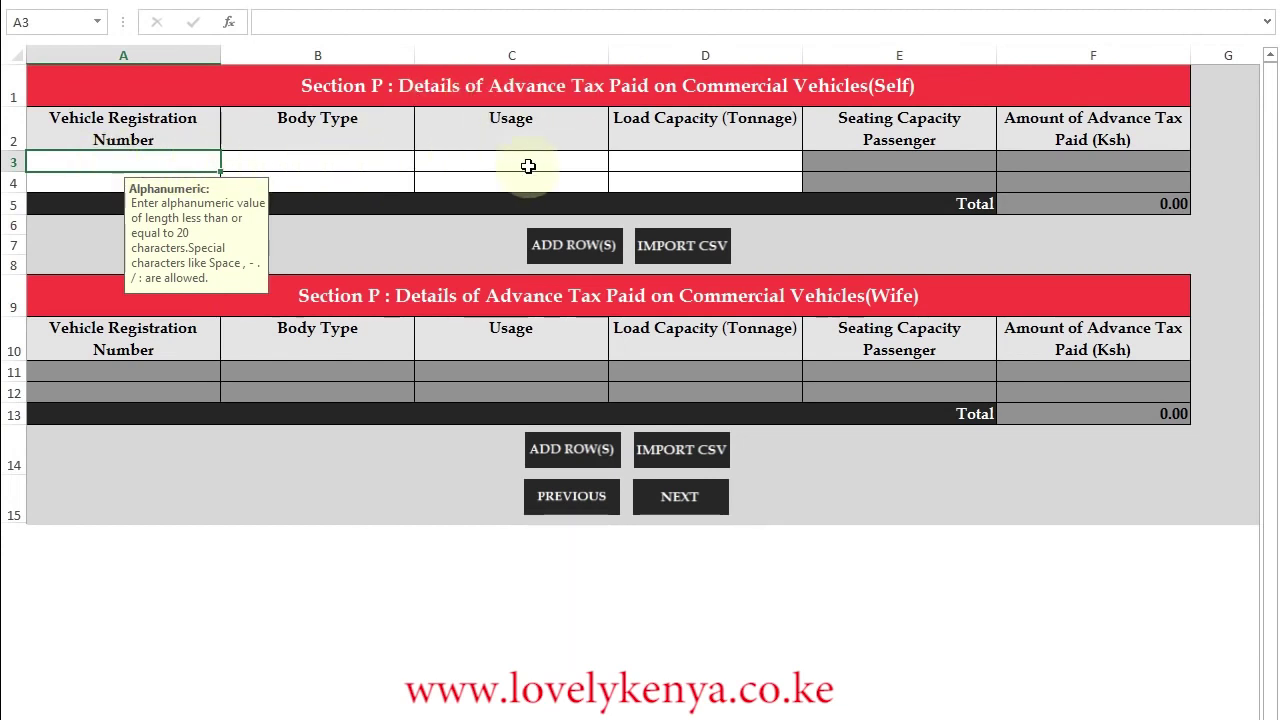
- Skip past the empty Section P and Section Q advance tax sheets to Section T
click(692, 506)
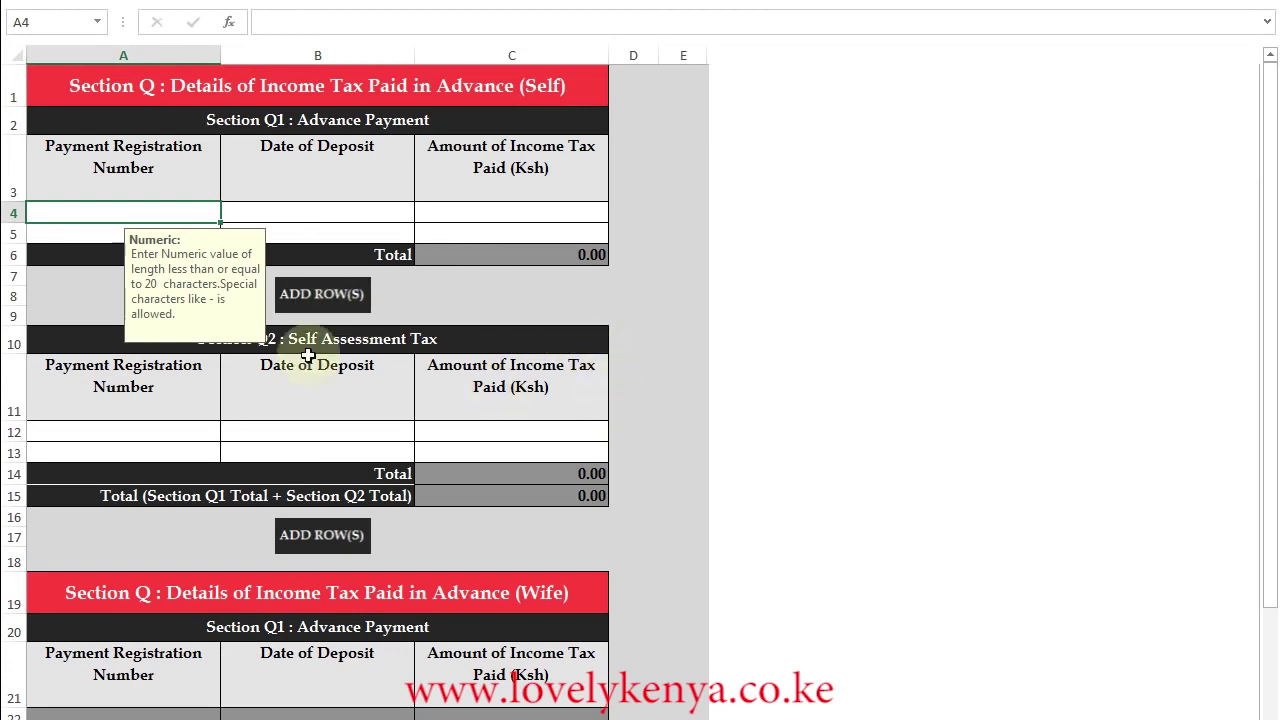
scroll(781, 431, down, 2)
drag(1272, 236, 1272, 252)
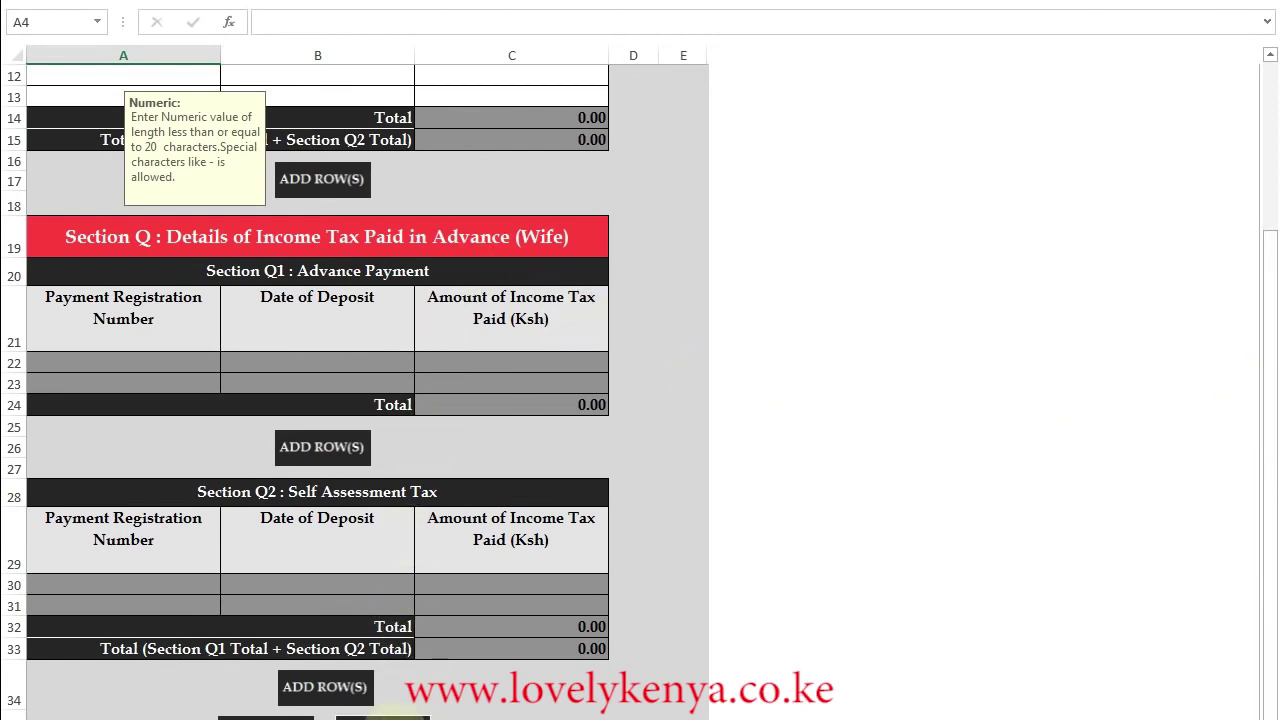
click(393, 718)
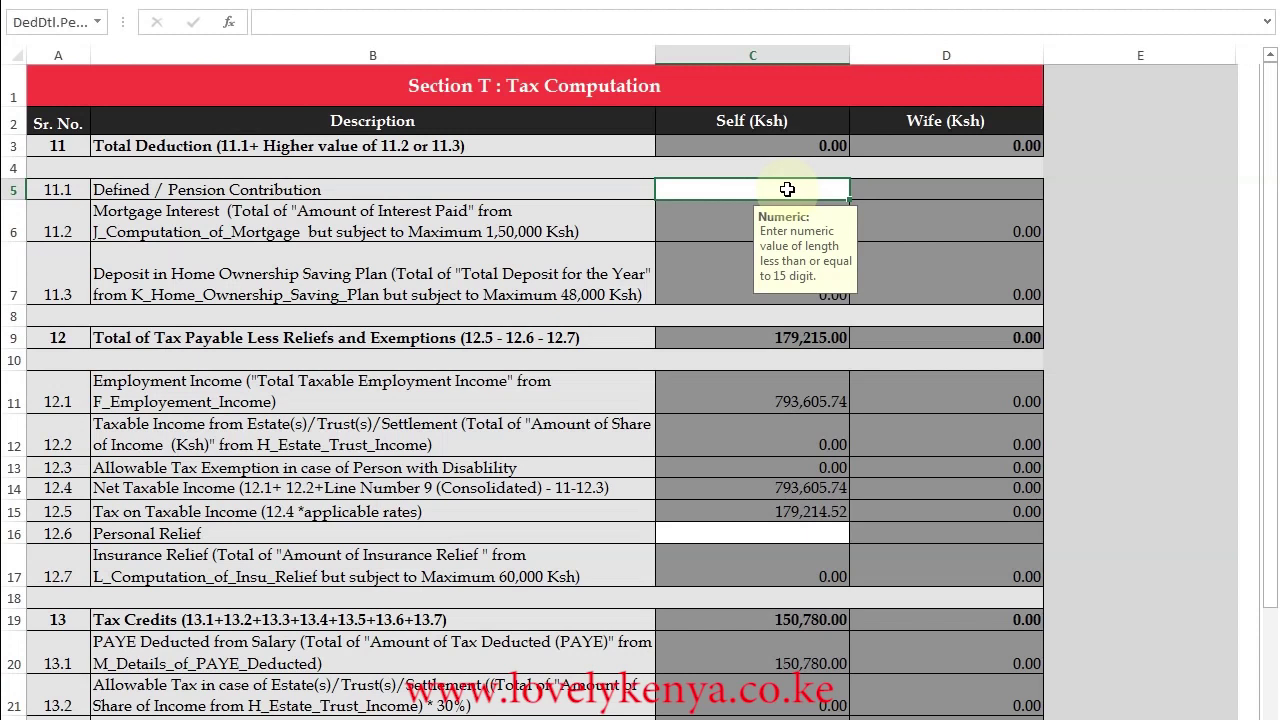
- Enter a 28,455 pension contribution in C5 and 13,944 personal relief in C16
text(28455)
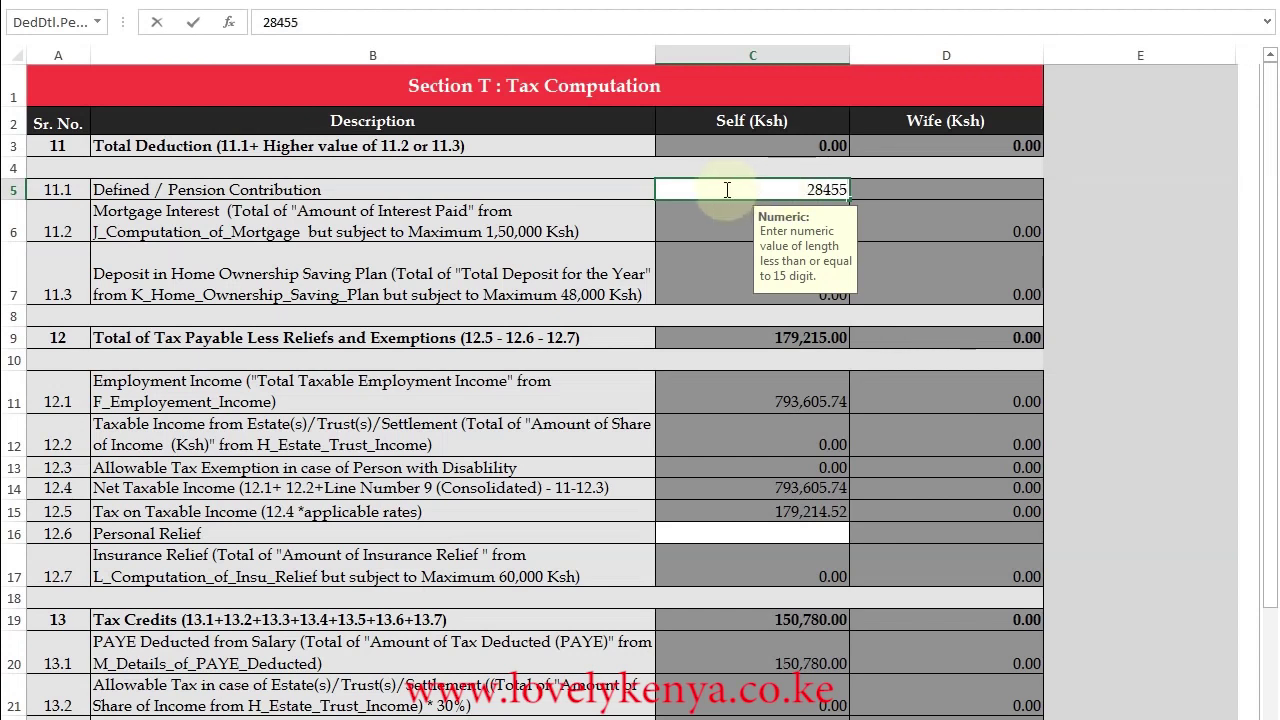
key(ctrl+Return)
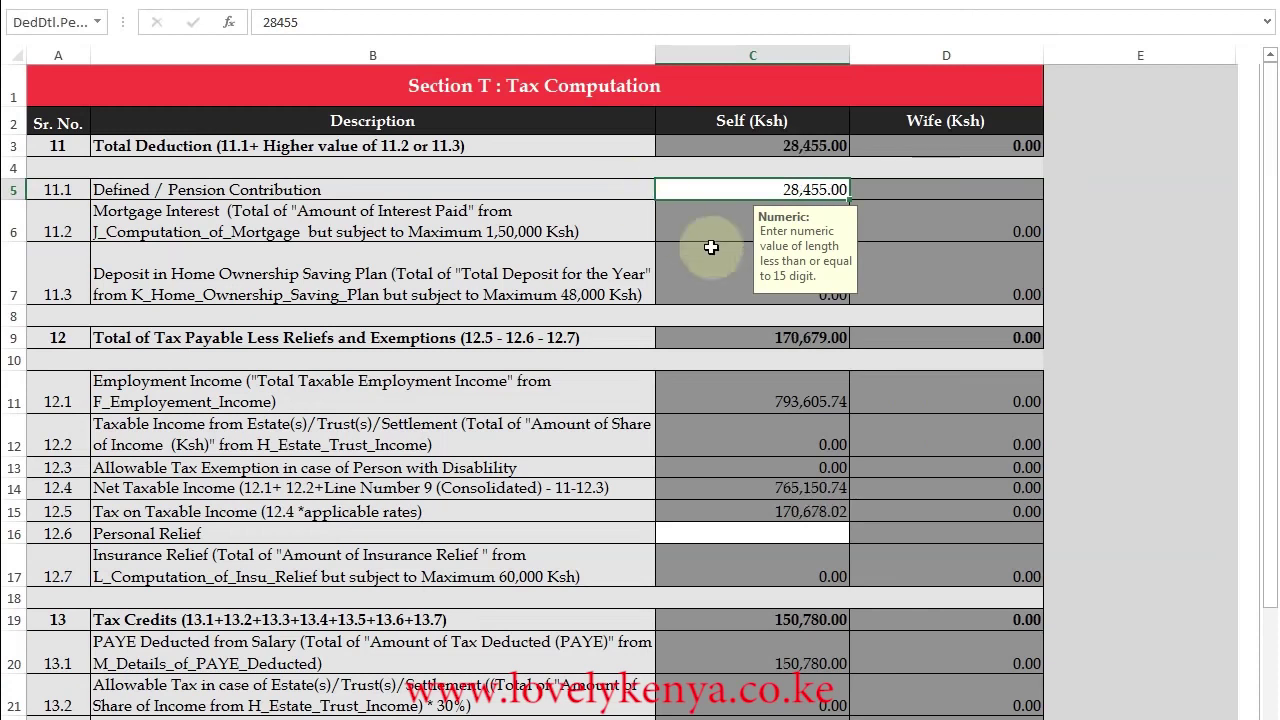
drag(1268, 298, 1268, 368)
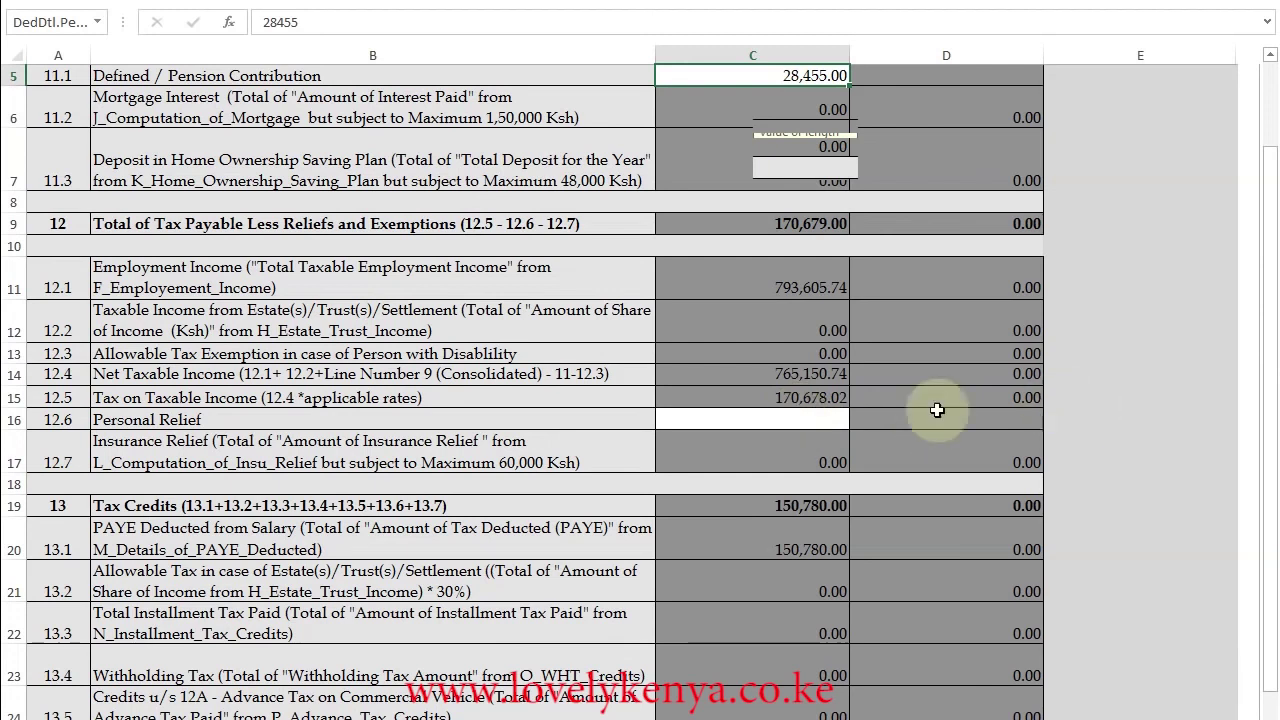
click(810, 424)
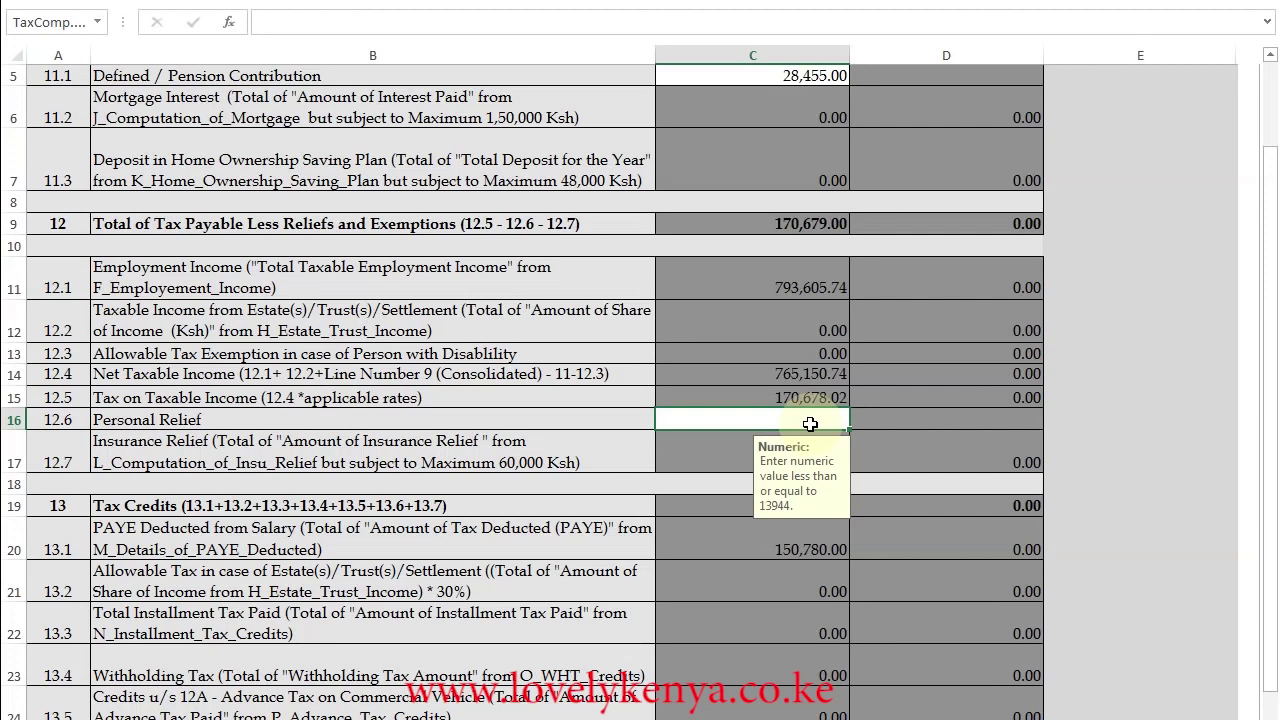
text(13944)
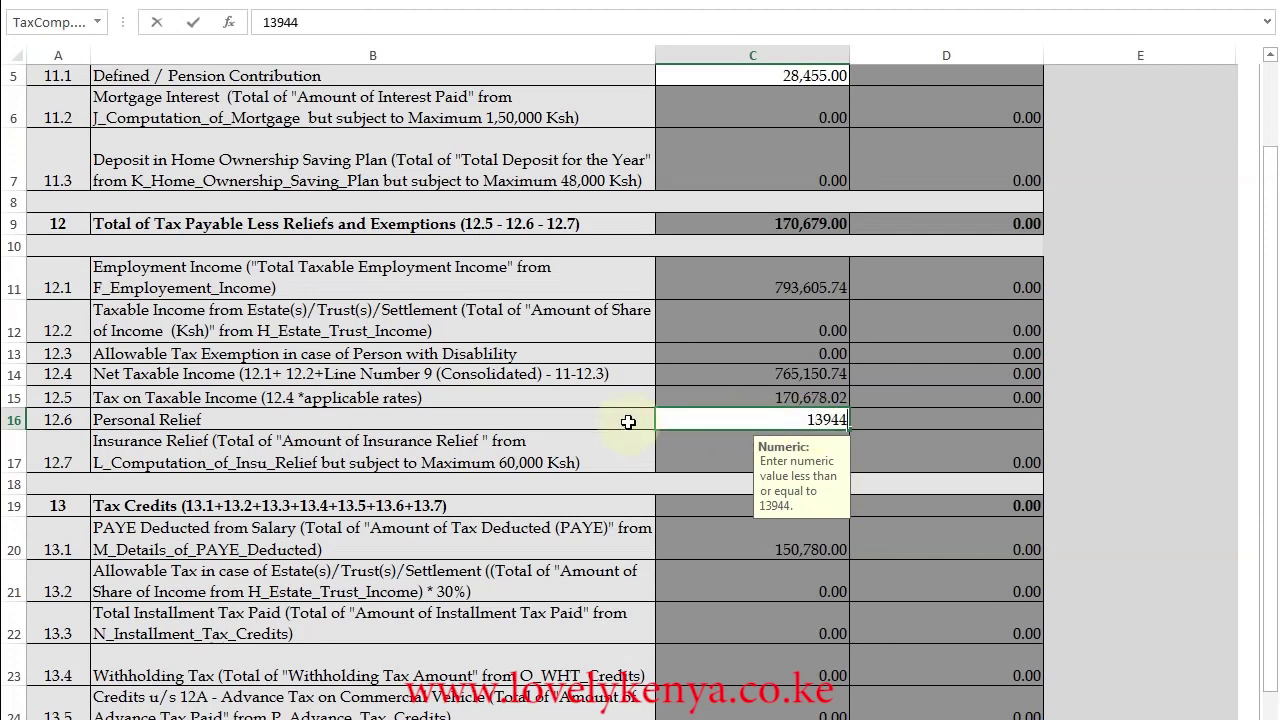
key(ctrl+Return)
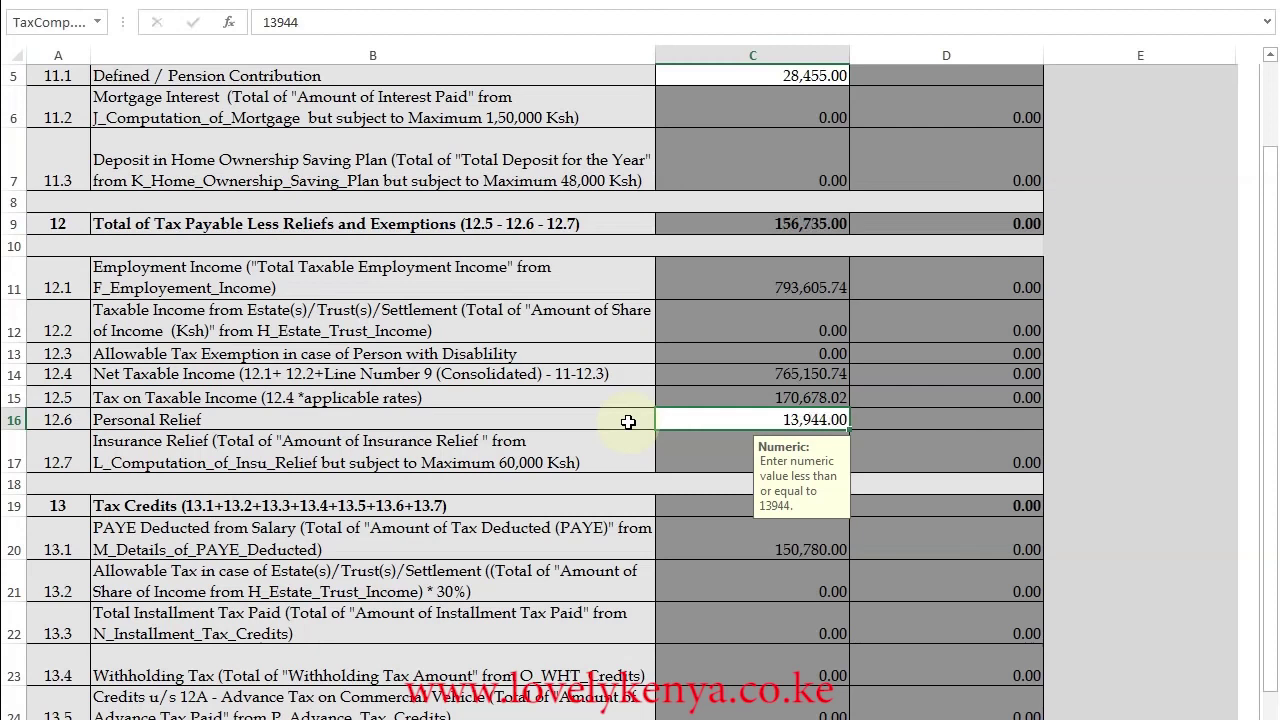
drag(1268, 480, 1266, 548)
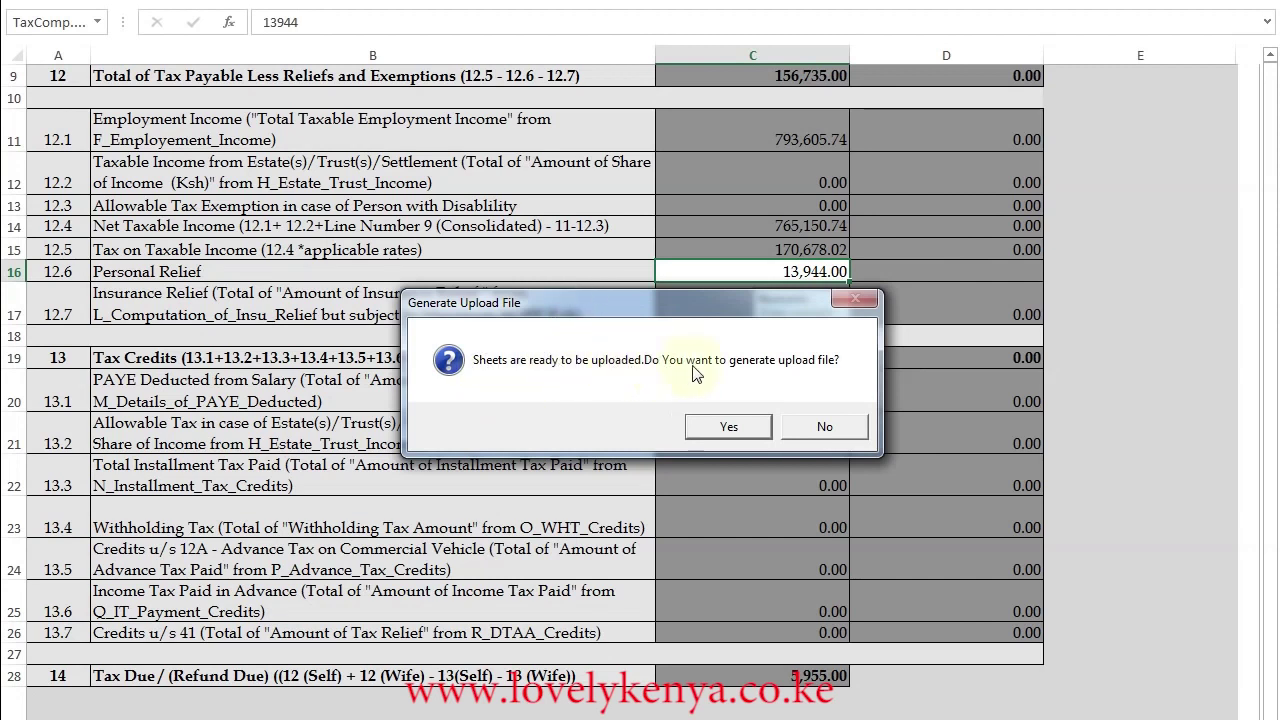
- Generate the upload zip file and dismiss the message giving its Documents location
click(728, 428)
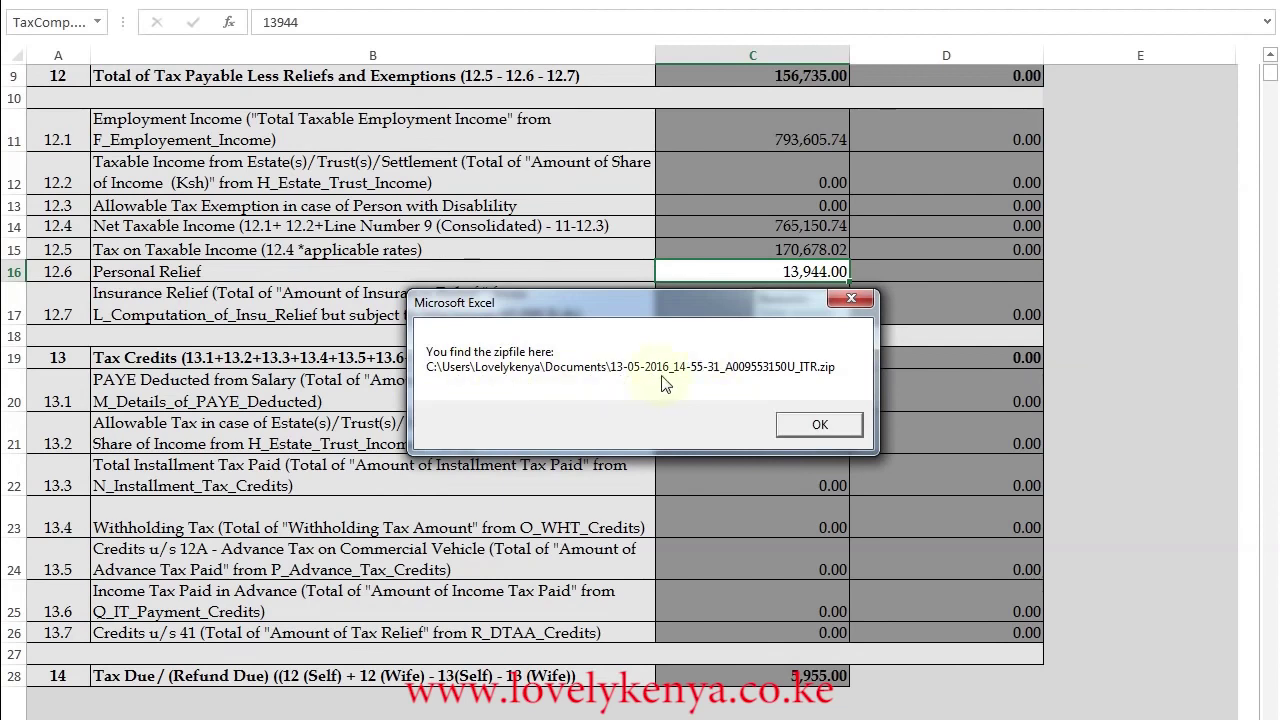
click(818, 426)
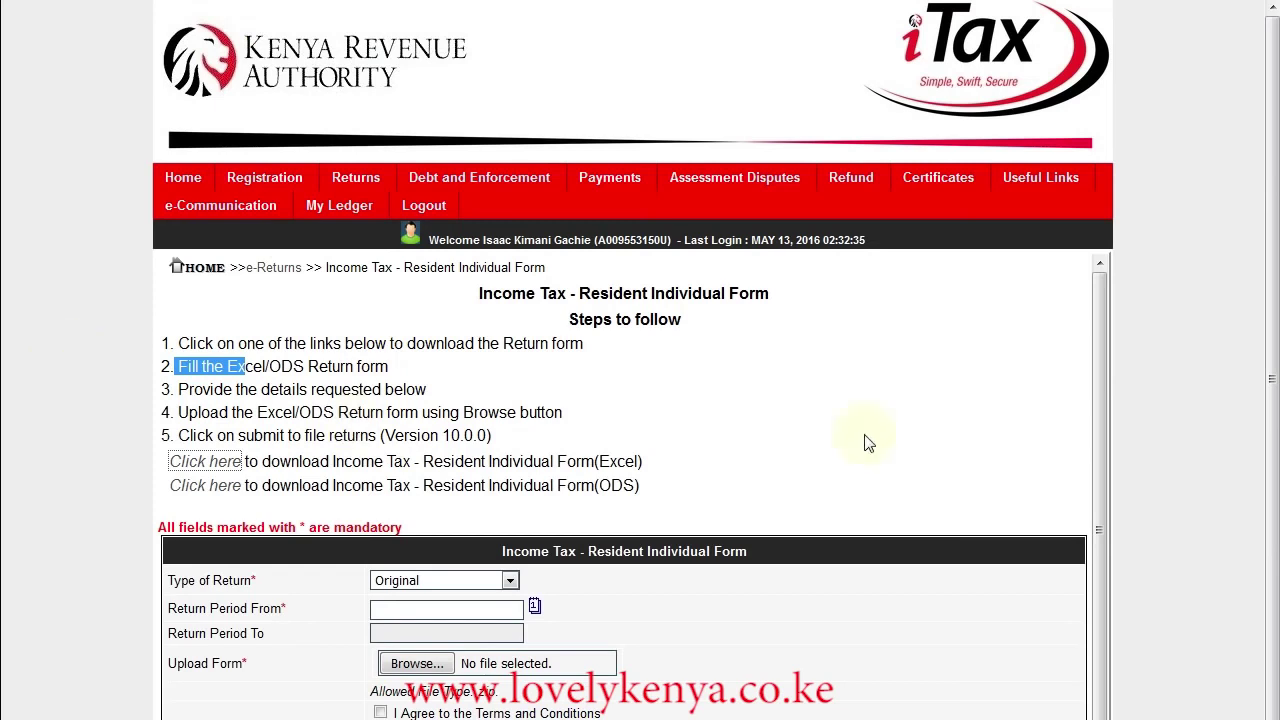
- Keep the return type as Original and set the return period start to 20/11/2015
scroll(1272, 400, down, 2)
scroll(1272, 400, down, 2)
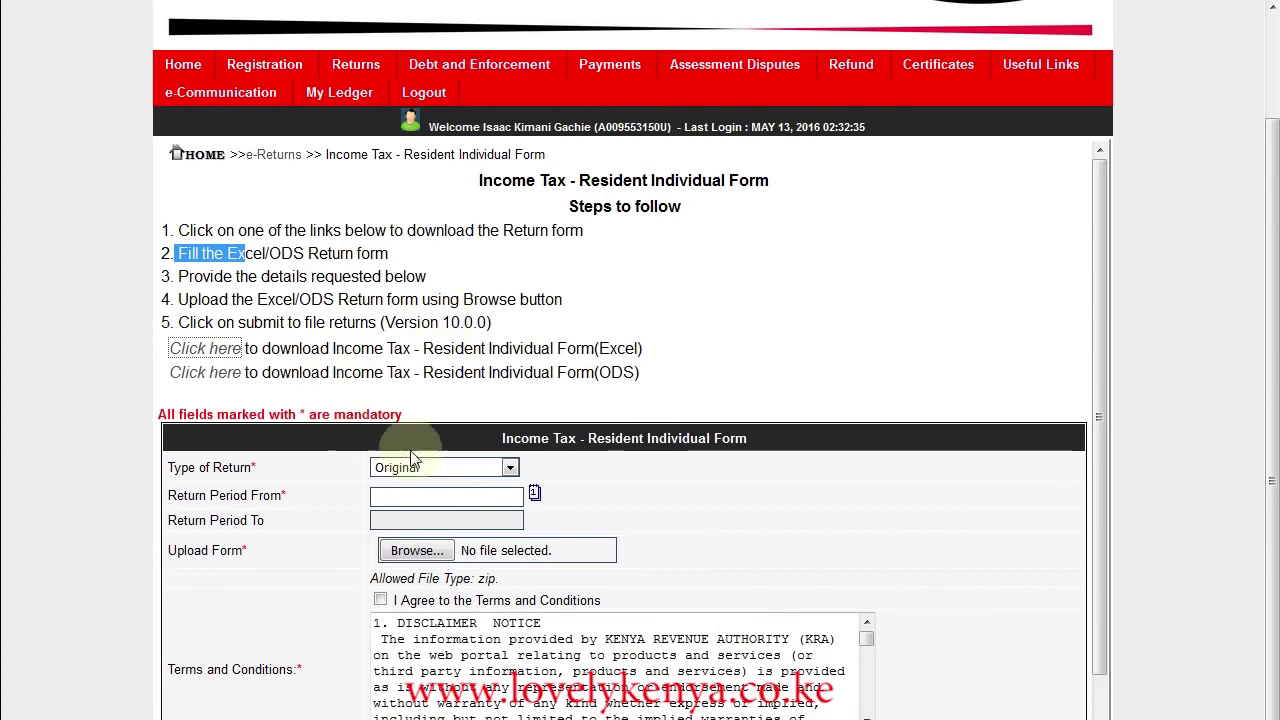
drag(160, 414, 402, 414)
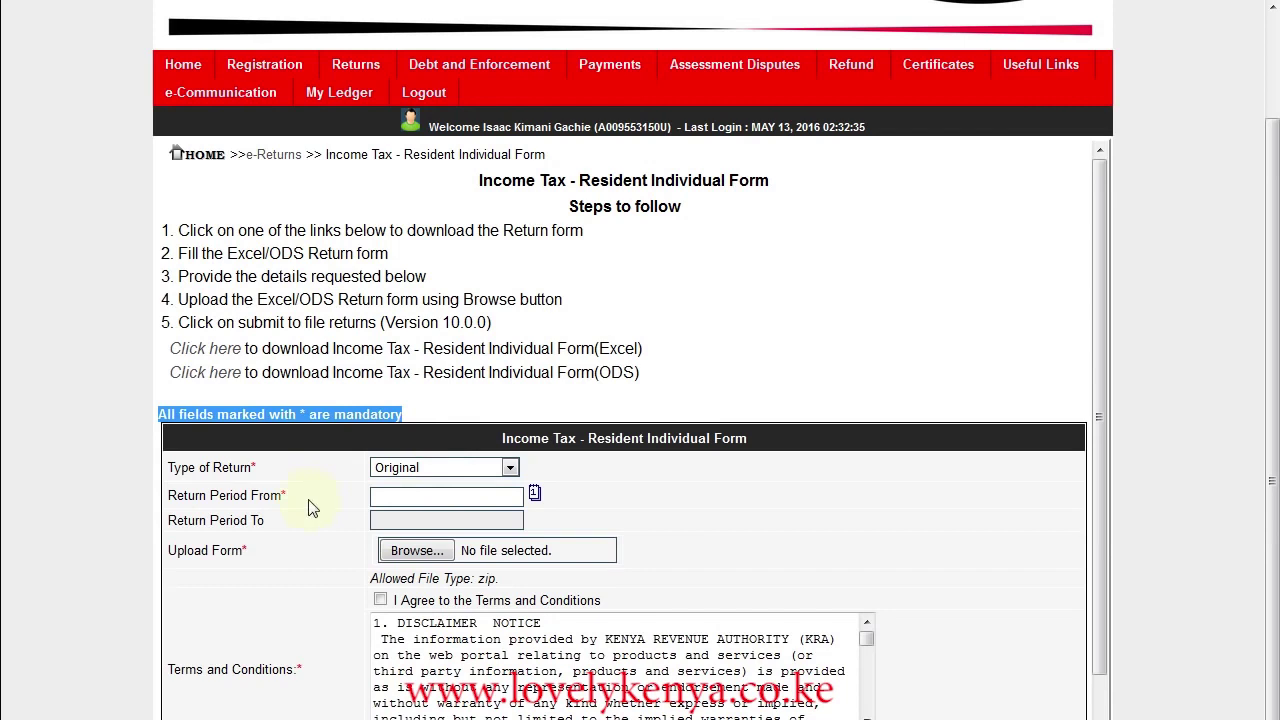
click(510, 468)
click(424, 485)
click(536, 498)
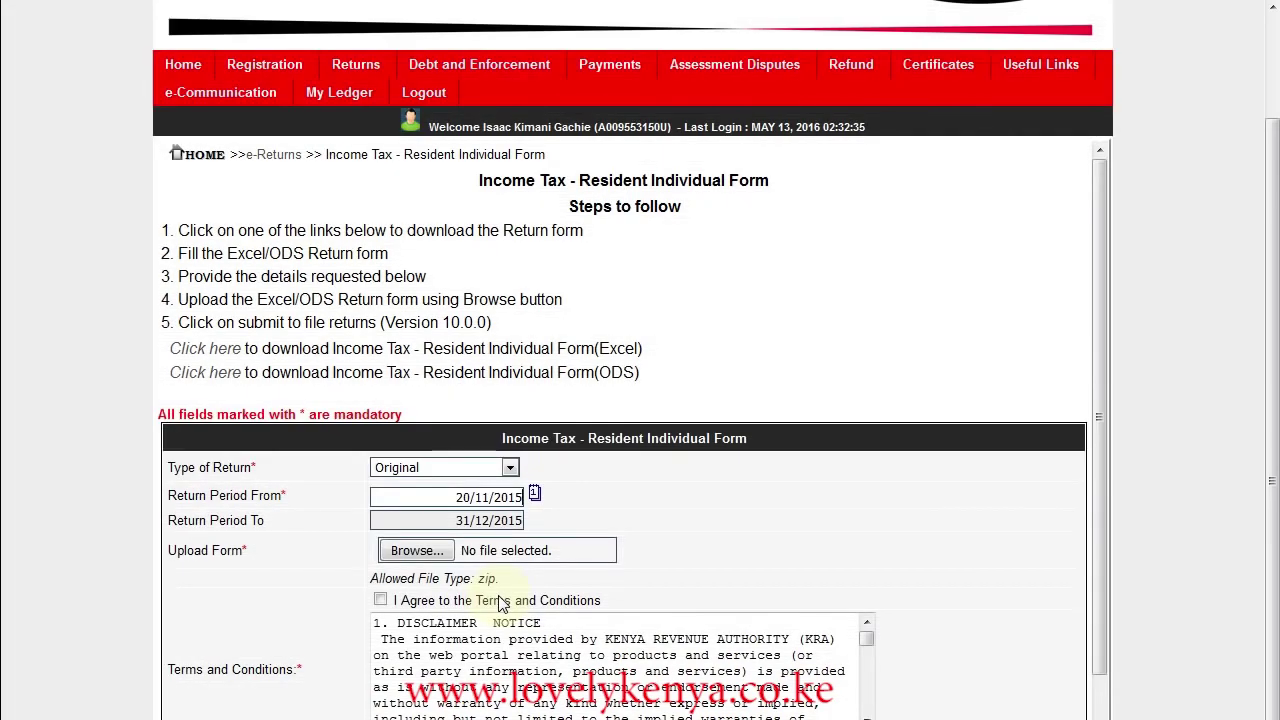
click(417, 551)
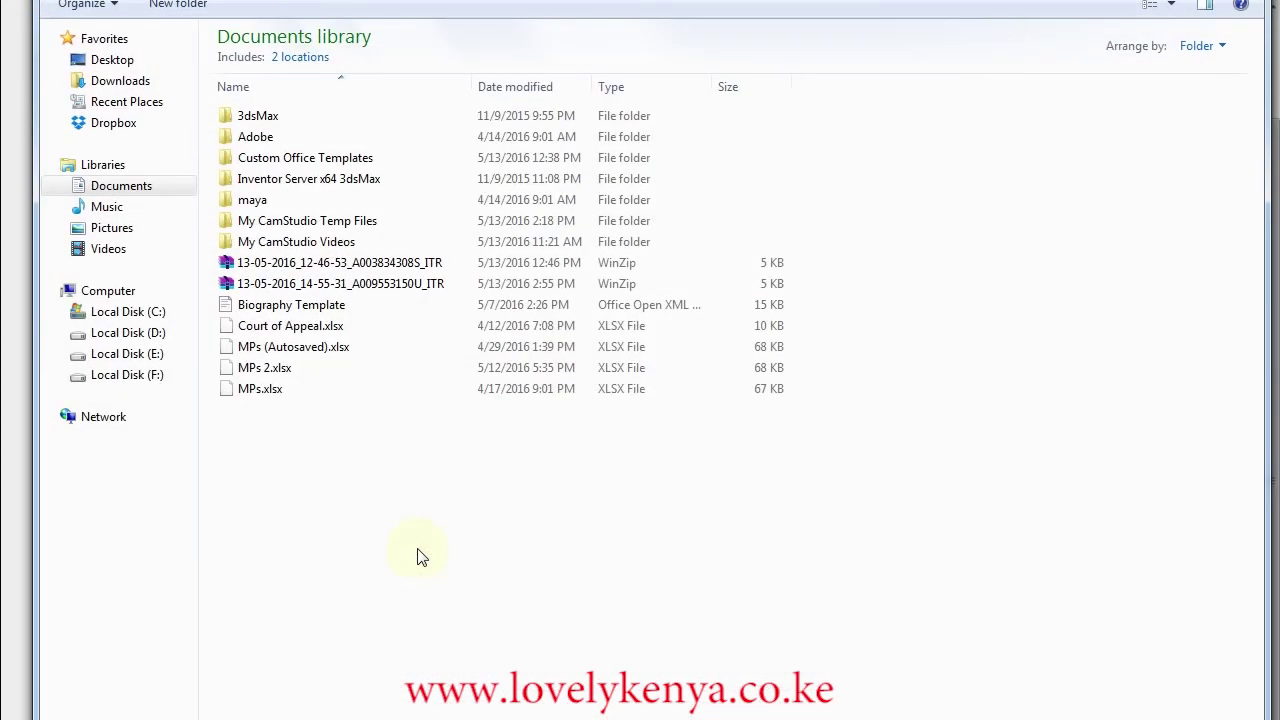
- Attach the generated ITR zip, agree to the terms and conditions, and submit the form
click(370, 287)
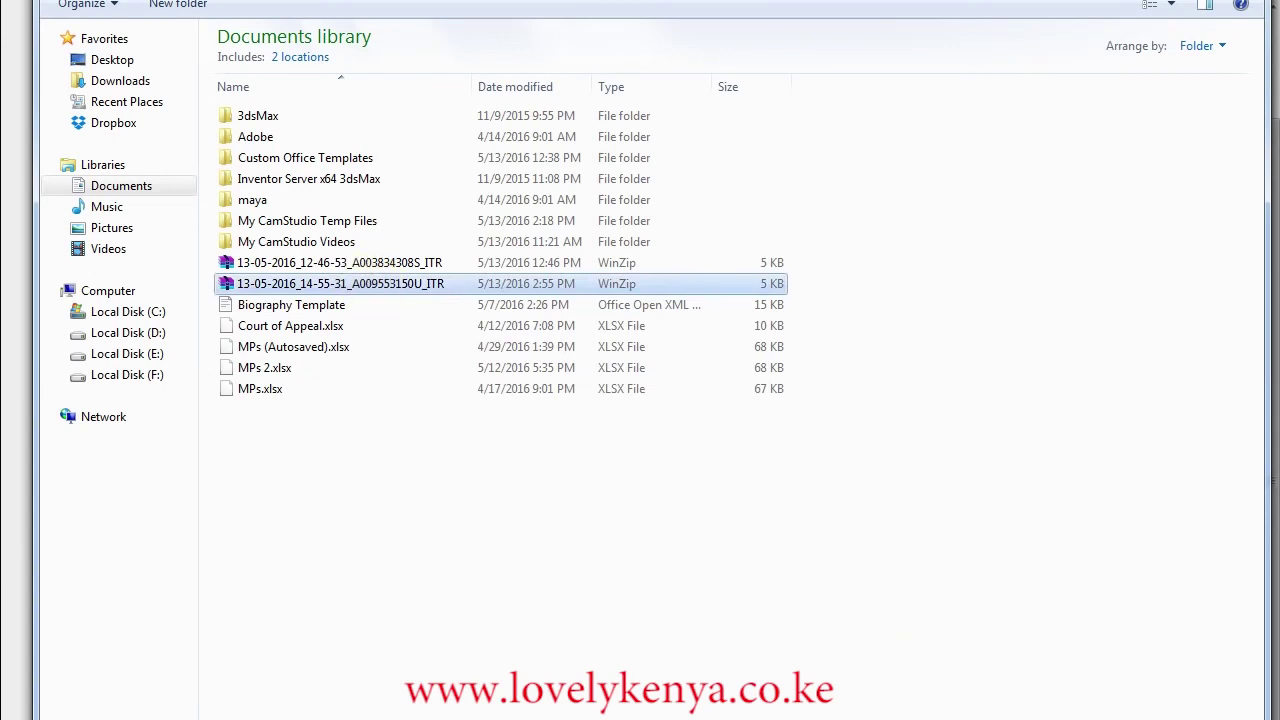
key(Return)
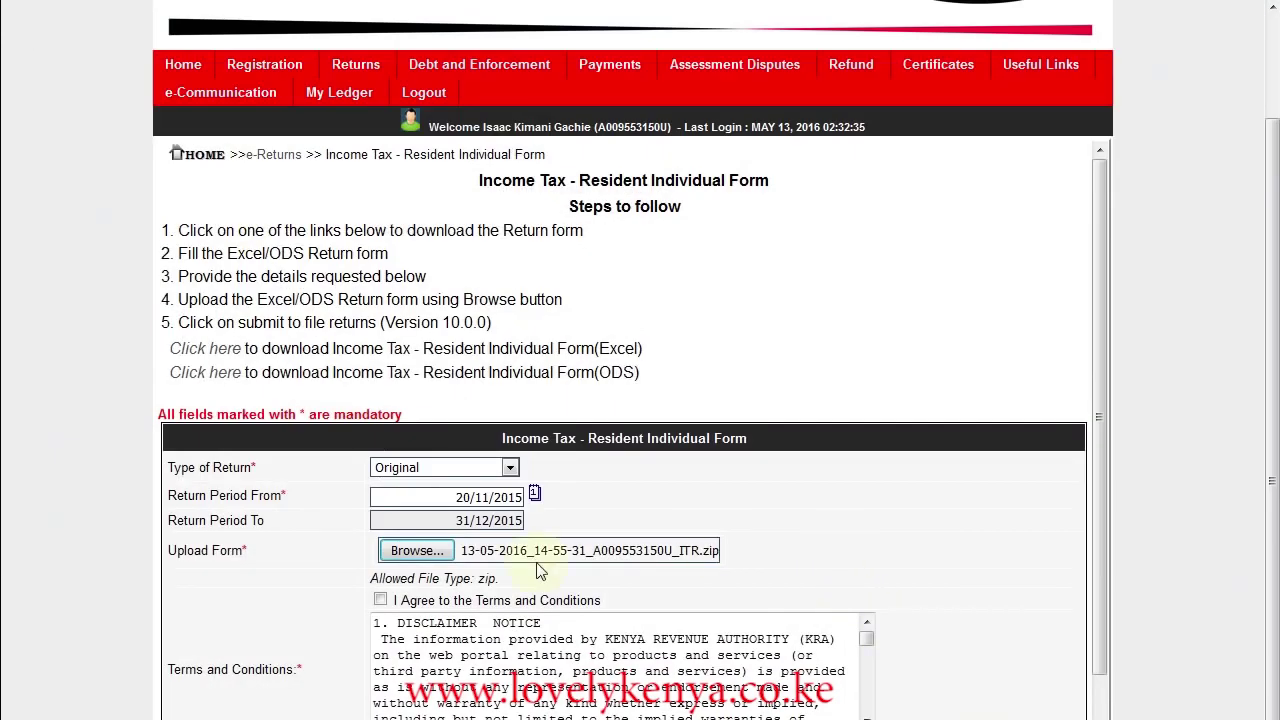
click(380, 601)
scroll(1101, 380, down, 1)
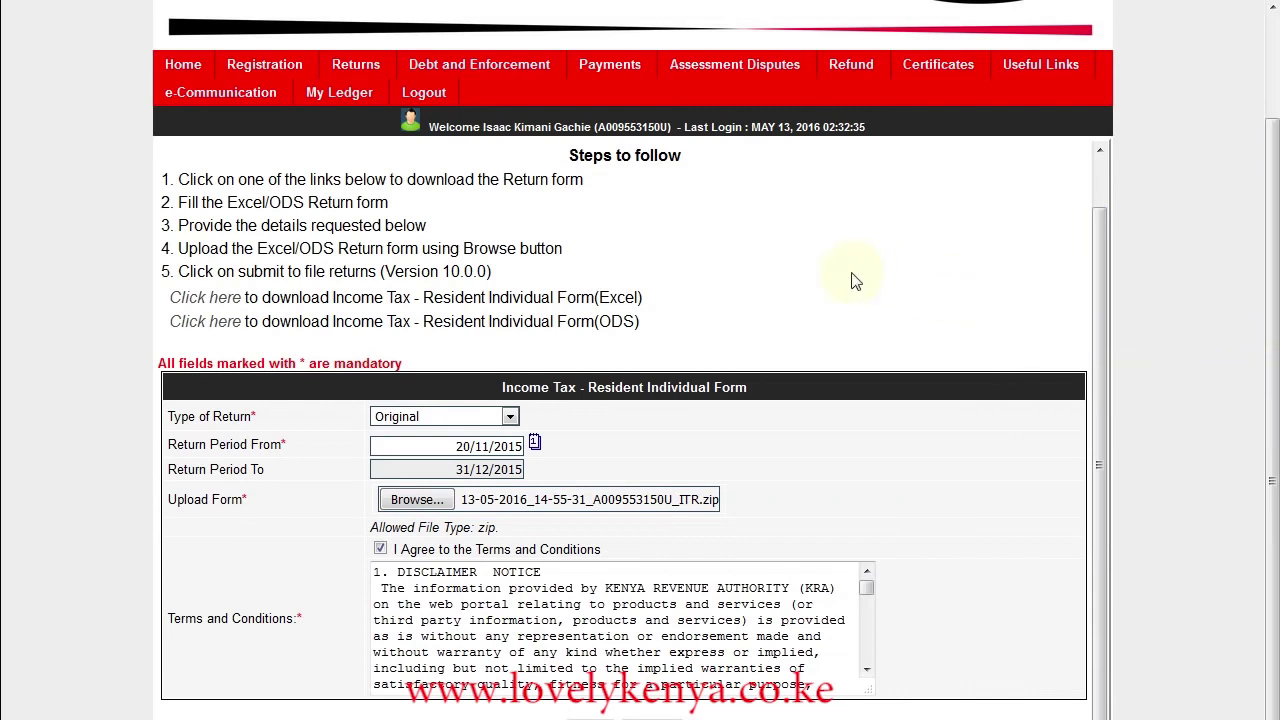
key(super+Down)
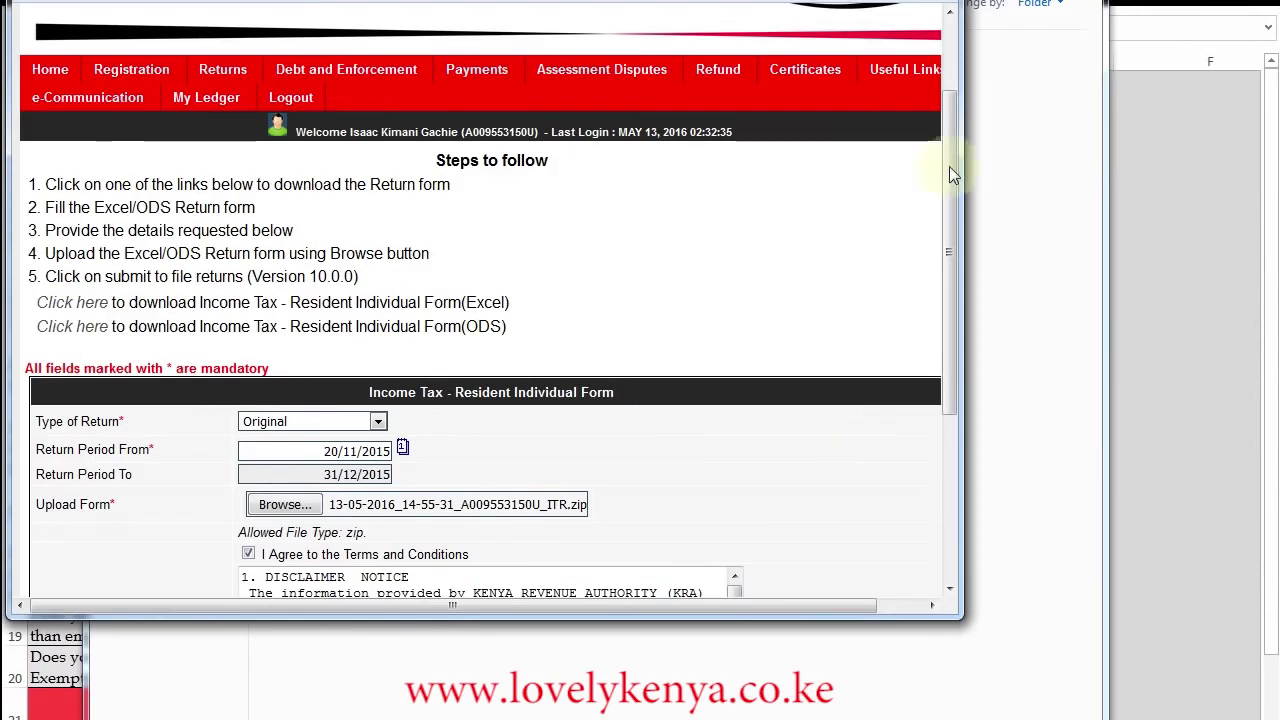
drag(950, 260, 957, 428)
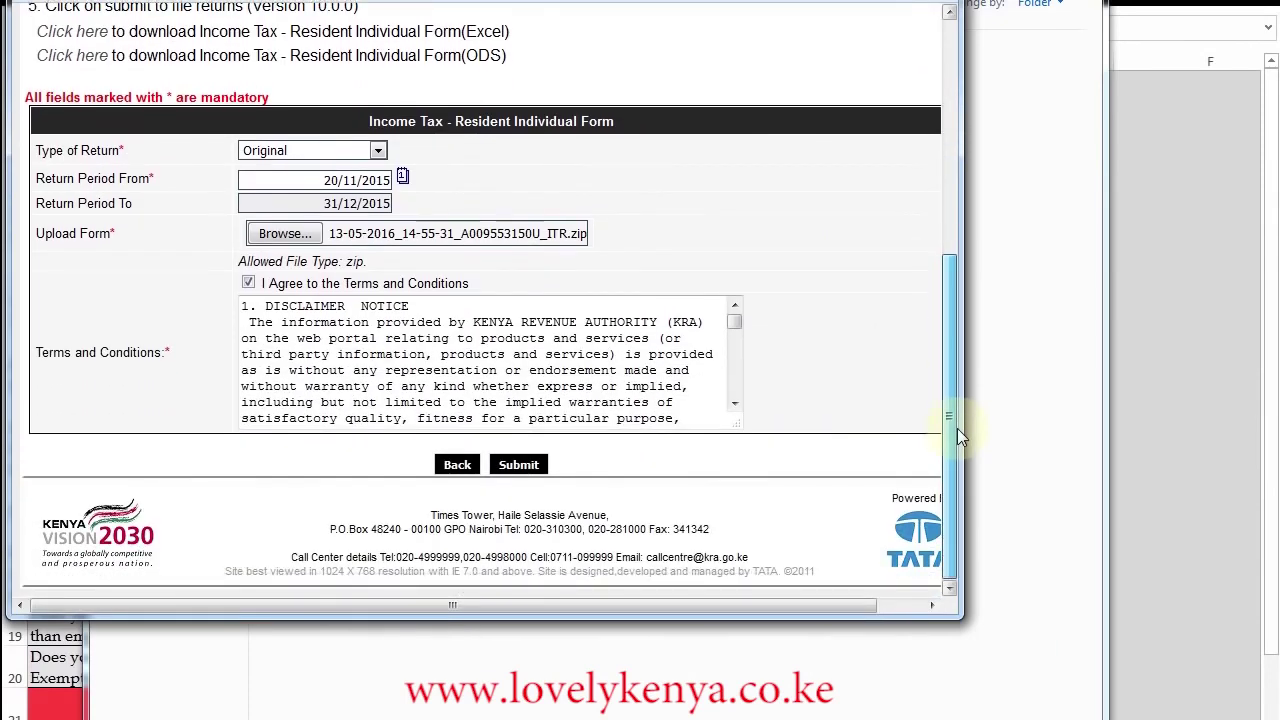
click(519, 466)
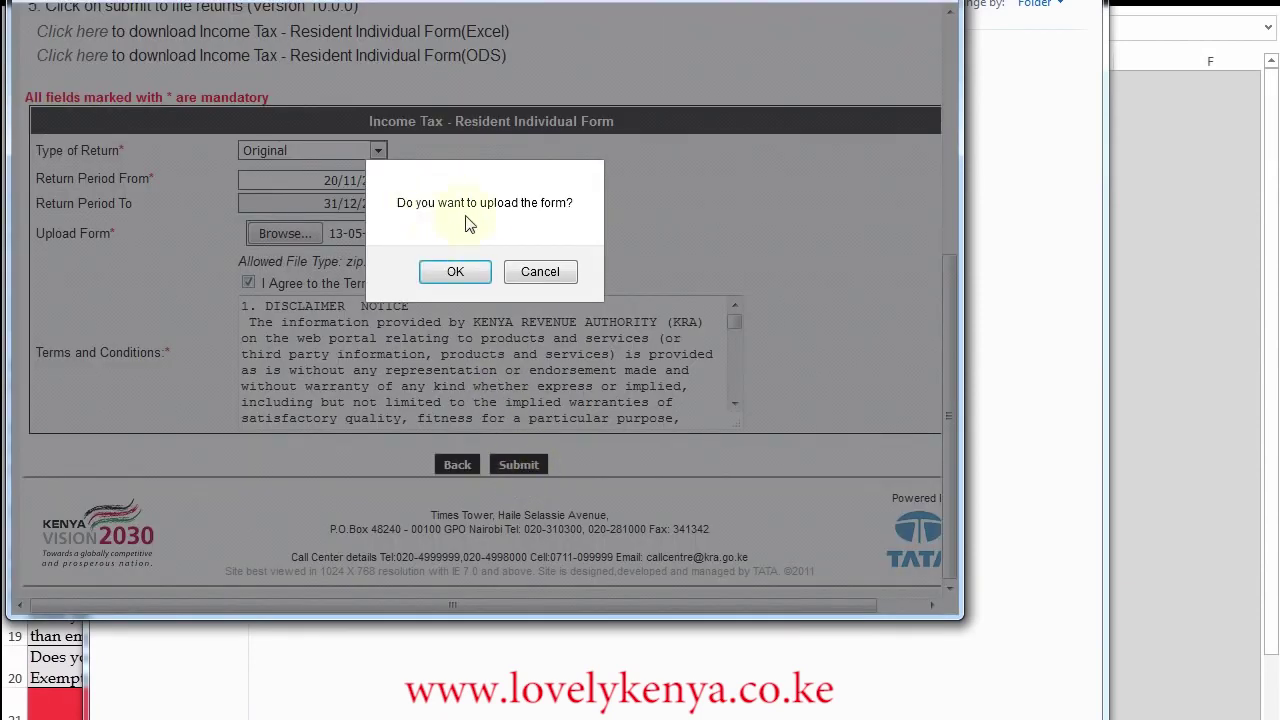
- Confirm uploading the return and download the returns receipt PDF
click(456, 278)
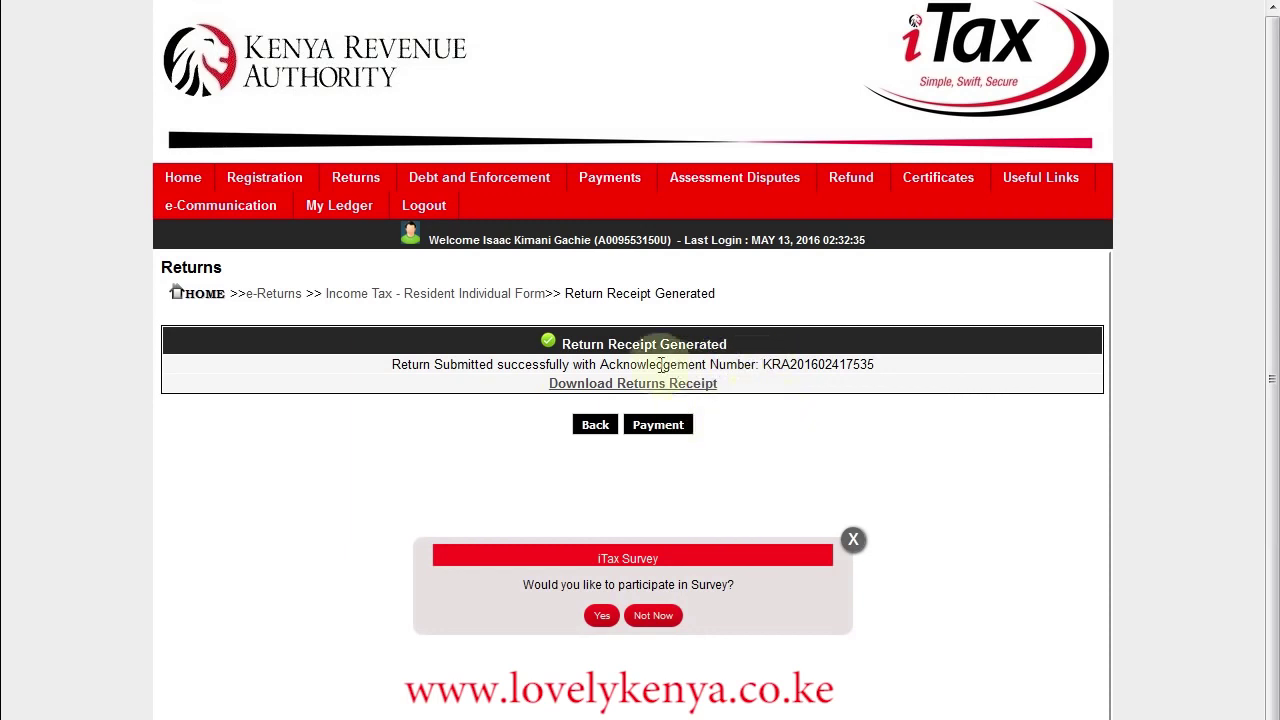
click(611, 391)
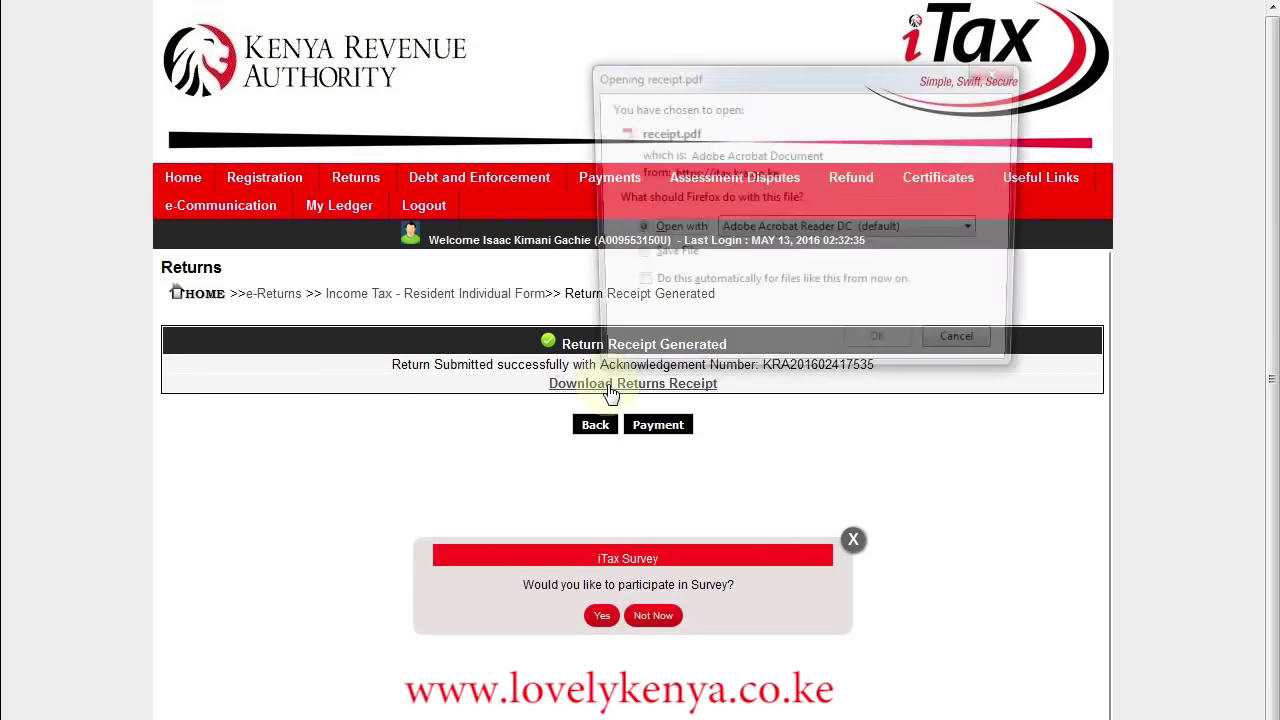